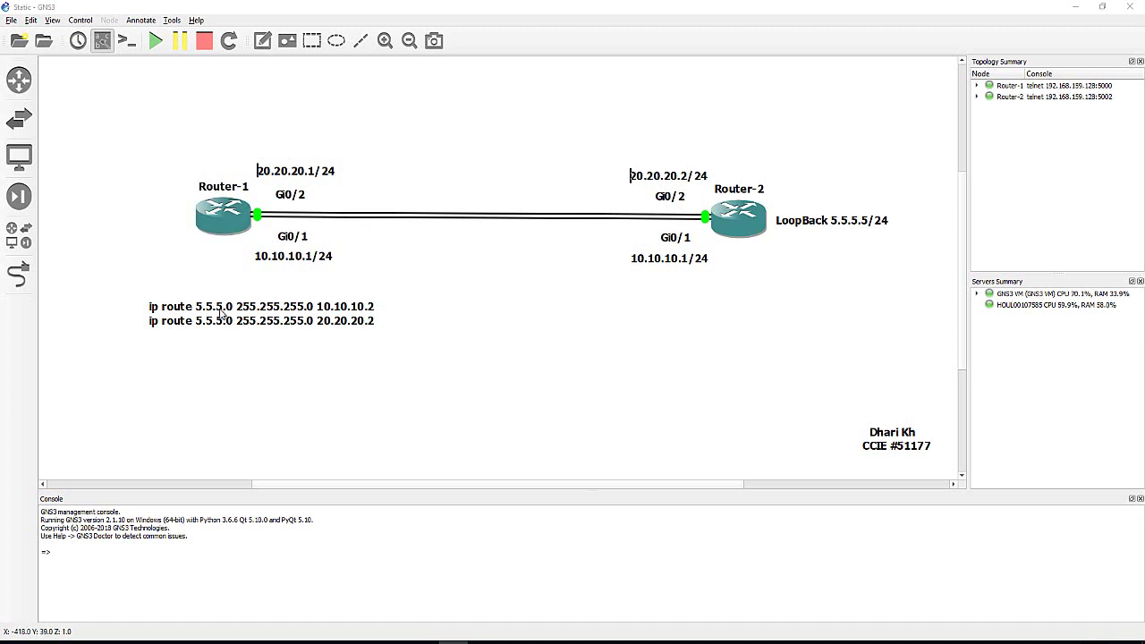
Move the two-line ip route note up beneath Router-1 and switch to the Router-1 console in Solar-PuTTY.
drag(229, 312, 203, 290)
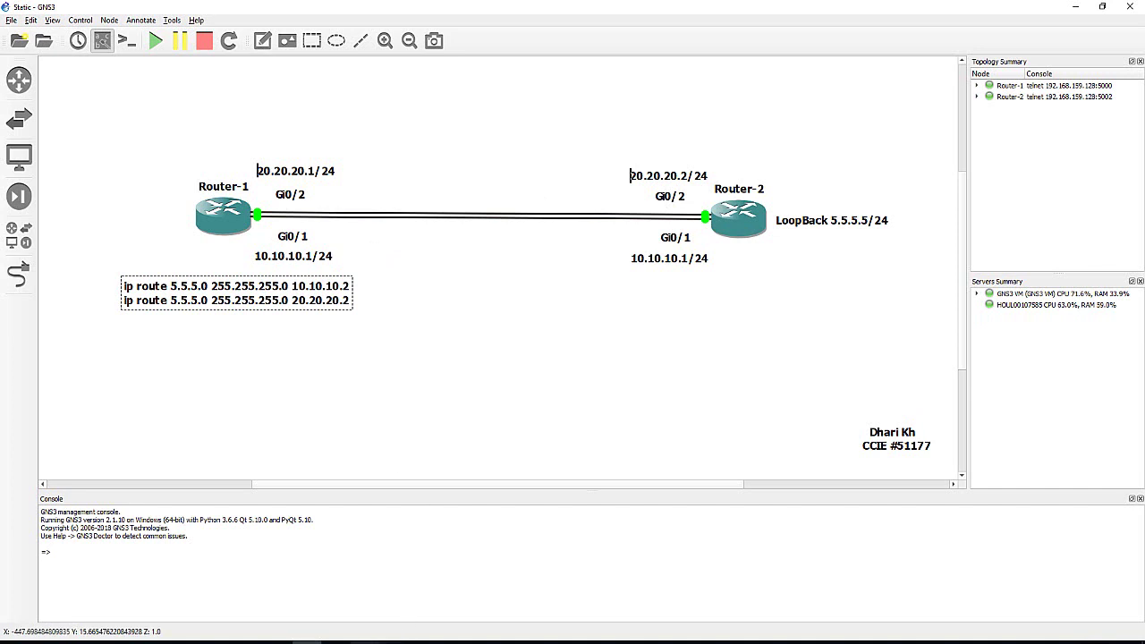
key(alt+Tab)
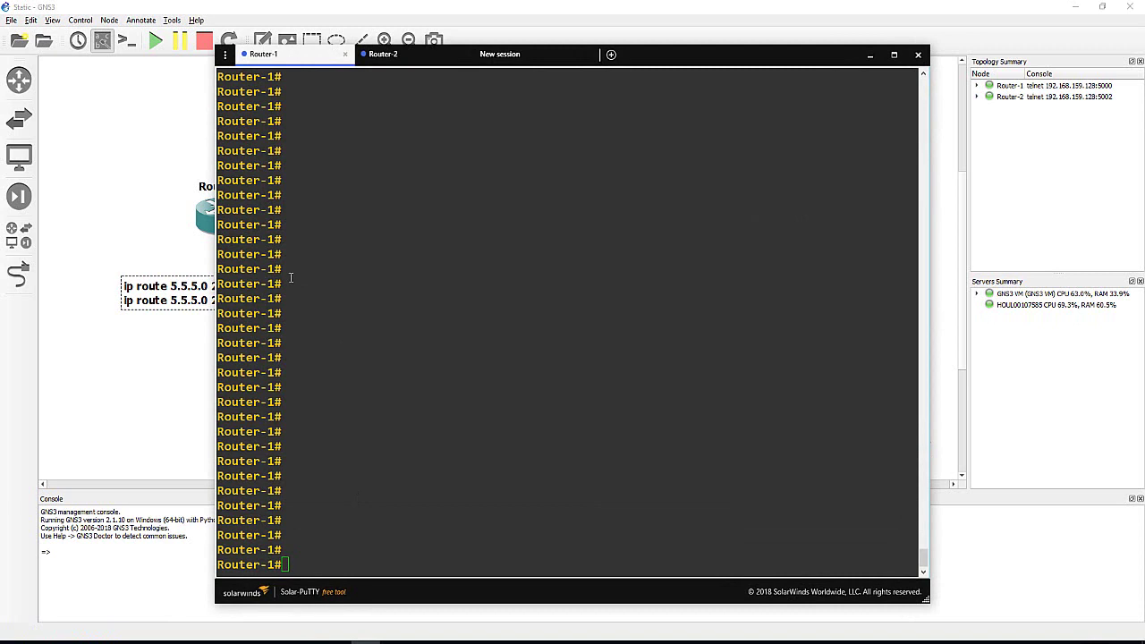
click(348, 296)
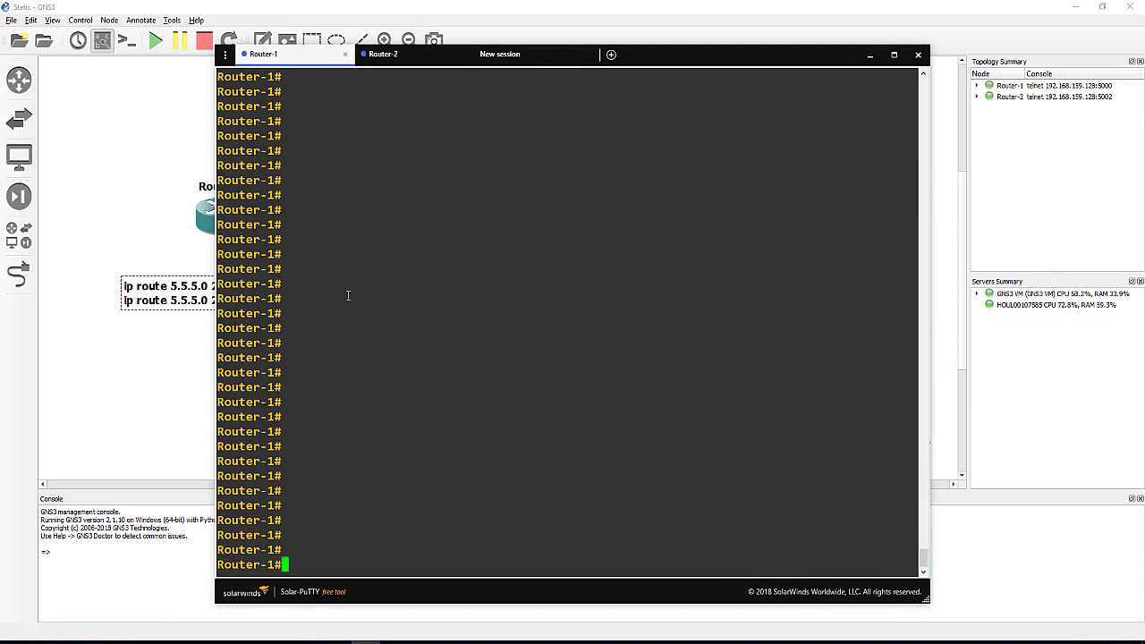
Display Router-1's IP interface summary with sh ip inter brief and examine the GigabitEthernet0/1 and GigabitEthernet0/2 addresses.
text(sh iop)
key(BackSpace)
key(BackSpace)
key(BackSpace)
text(p inter br)
key(Tab)
key(Return)
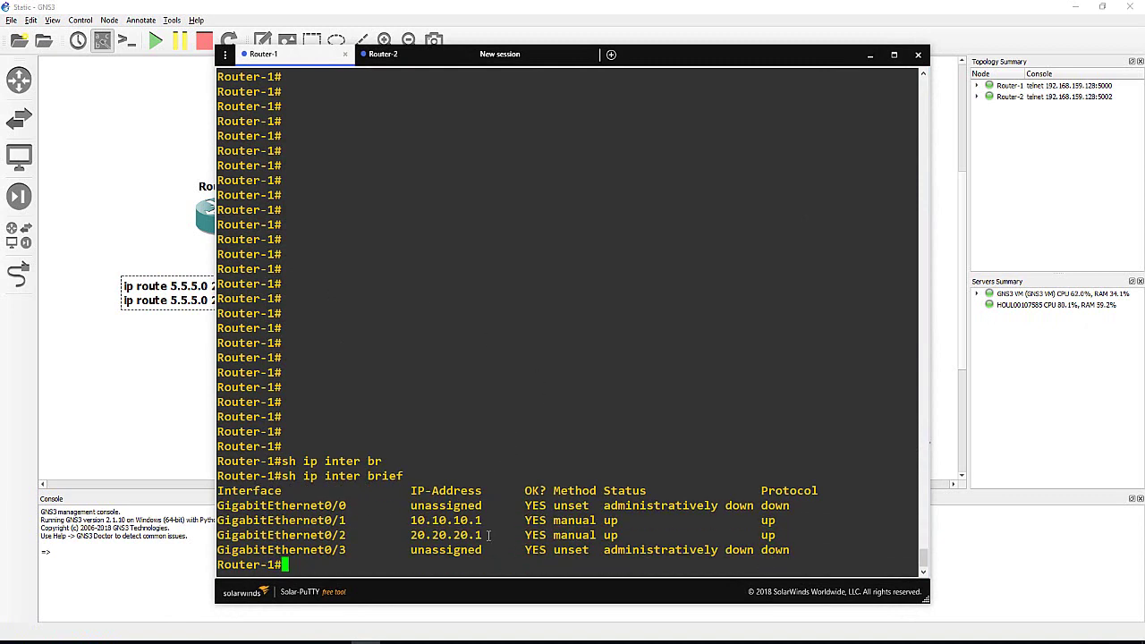
drag(490, 536, 399, 520)
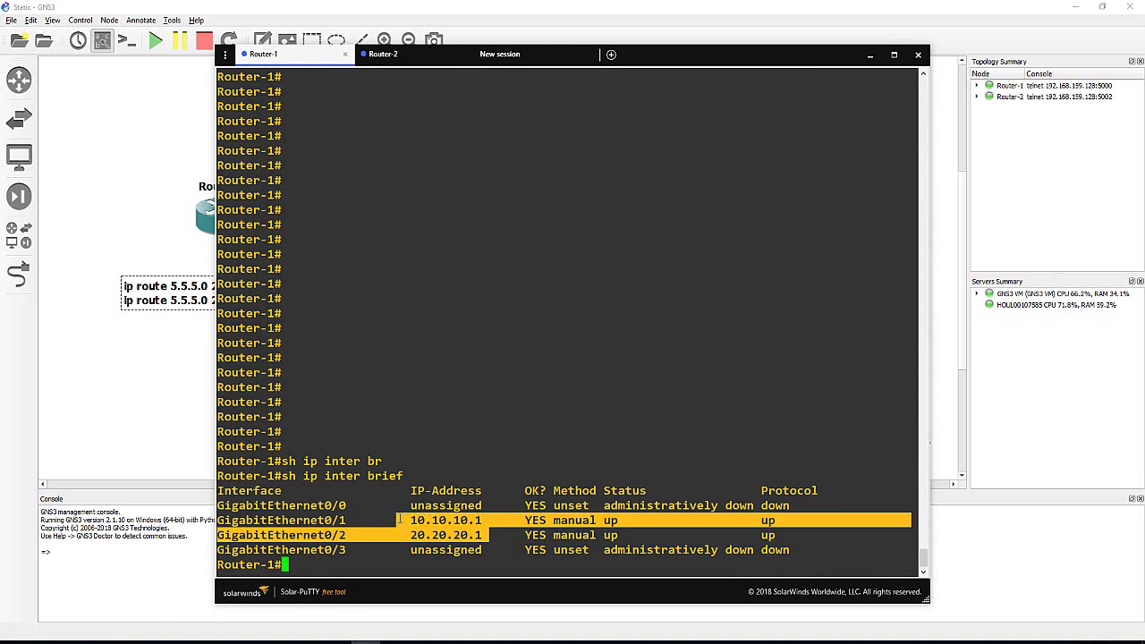
List the static route lines in Router-1's running configuration with sh run | sec ip route.
key(Return)
key(Return)
key(Return)
key(Return)
key(Return)
text(sh ip)
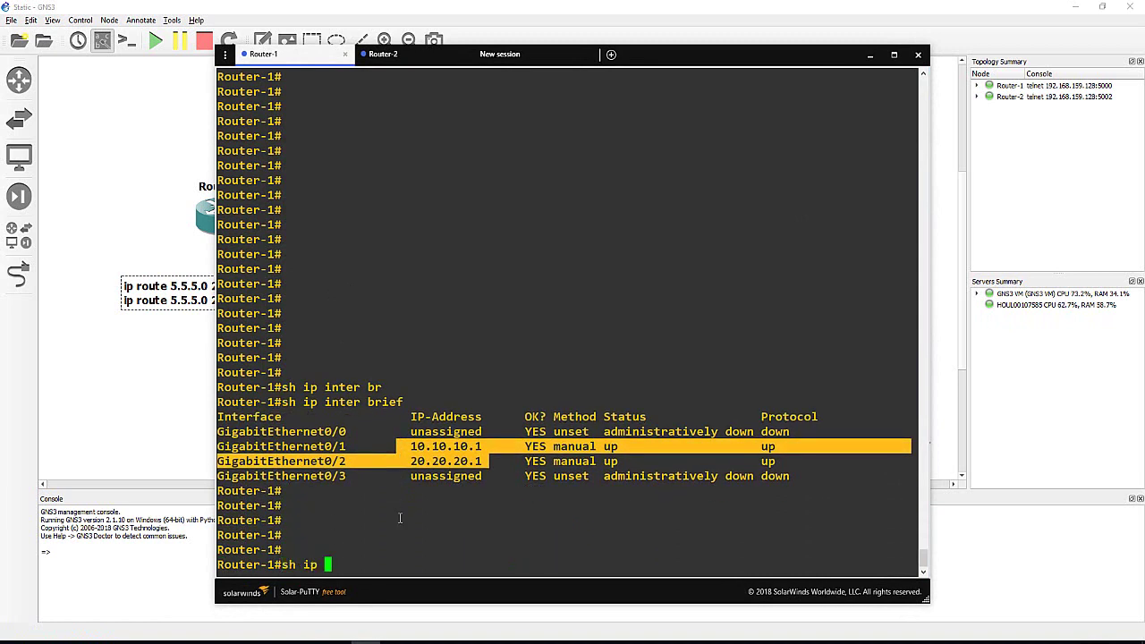
key(BackSpace)
key(BackSpace)
key(BackSpace)
text(run | sec ip route)
key(Return)
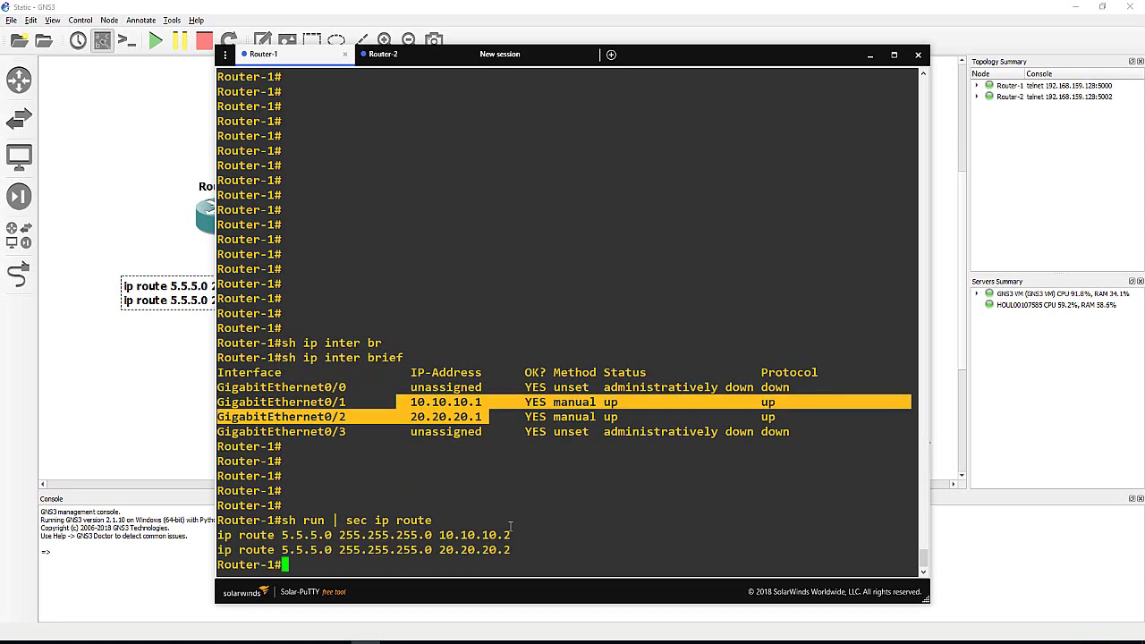
Display Router-1's routing table with sh ip route and examine the static entries for 5.5.5.0.
text(sh ip ro)
key(Tab)
key(Return)
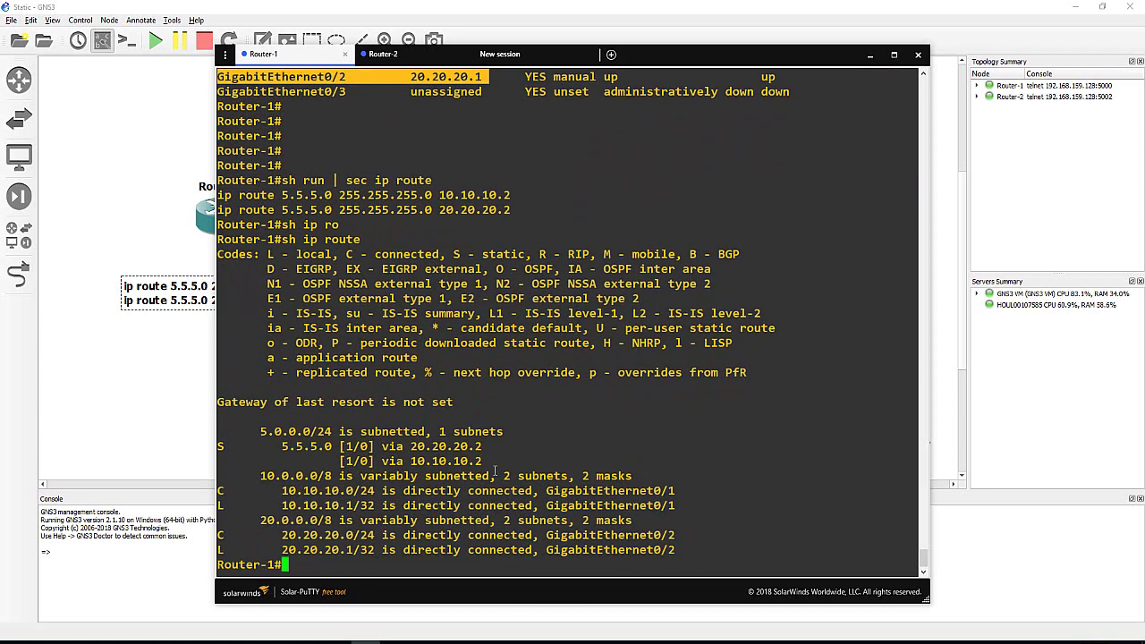
drag(488, 460, 389, 434)
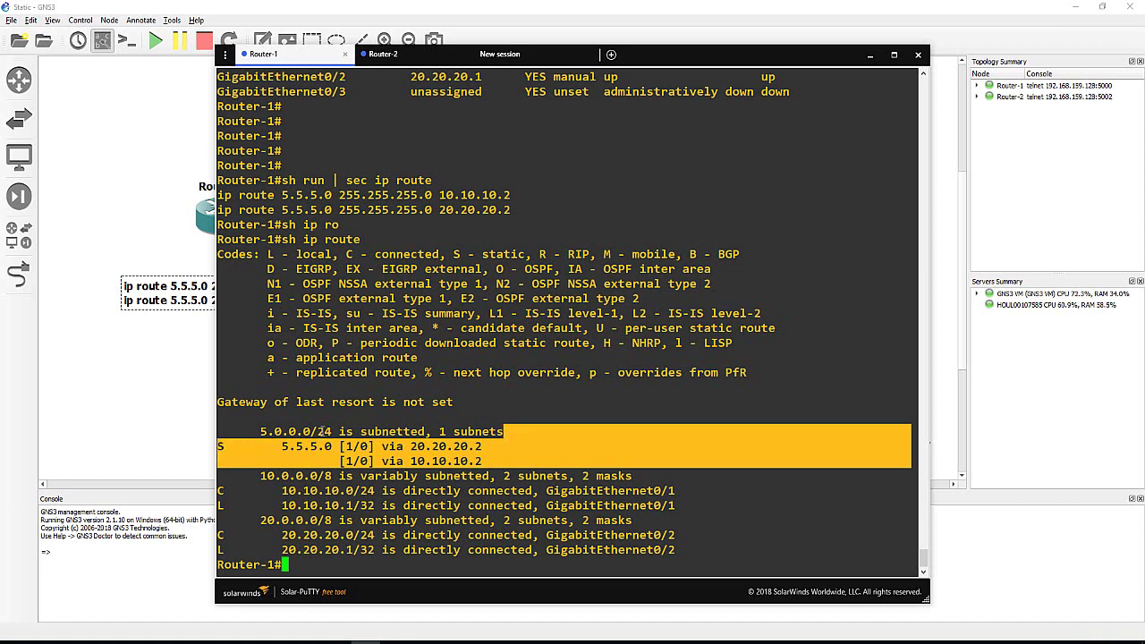
double_click(322, 434)
click(428, 605)
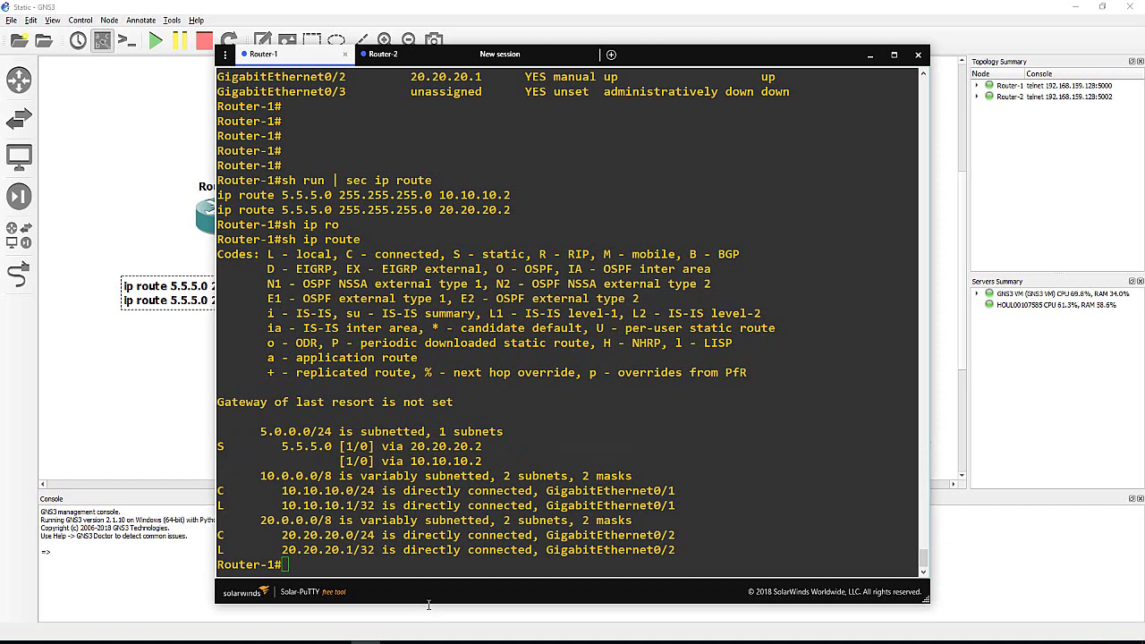
Enter global configuration mode on Router-1 and remove the static route to 5.5.5.0 255.255.255.0 via 20.20.20.2.
click(461, 450)
key(Return)
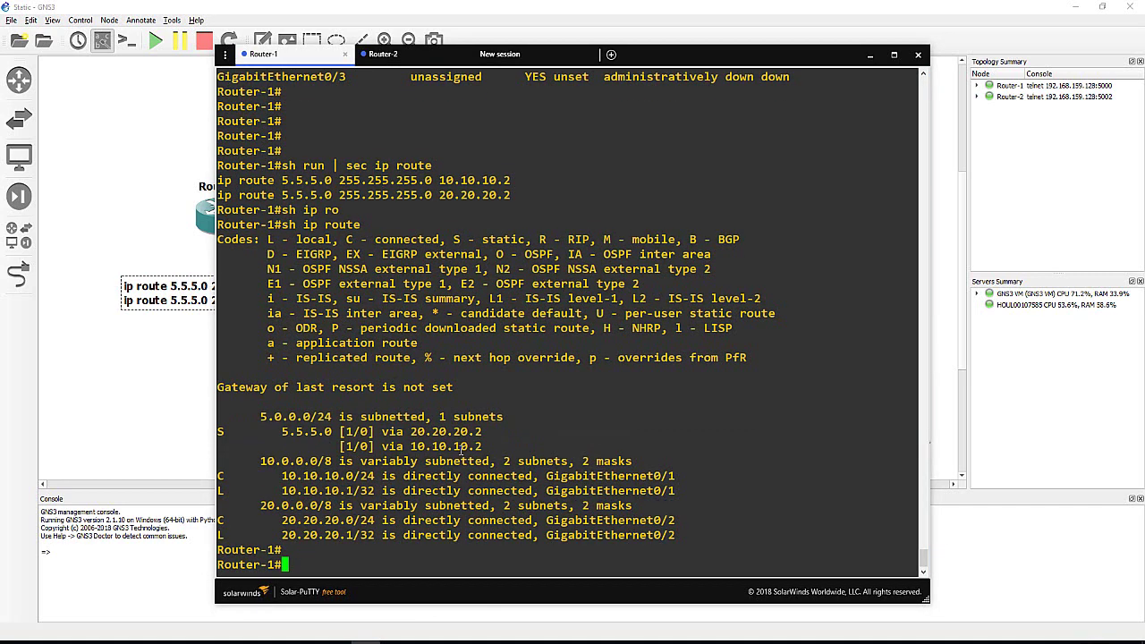
text(config t)
key(Return)
text(ip route)
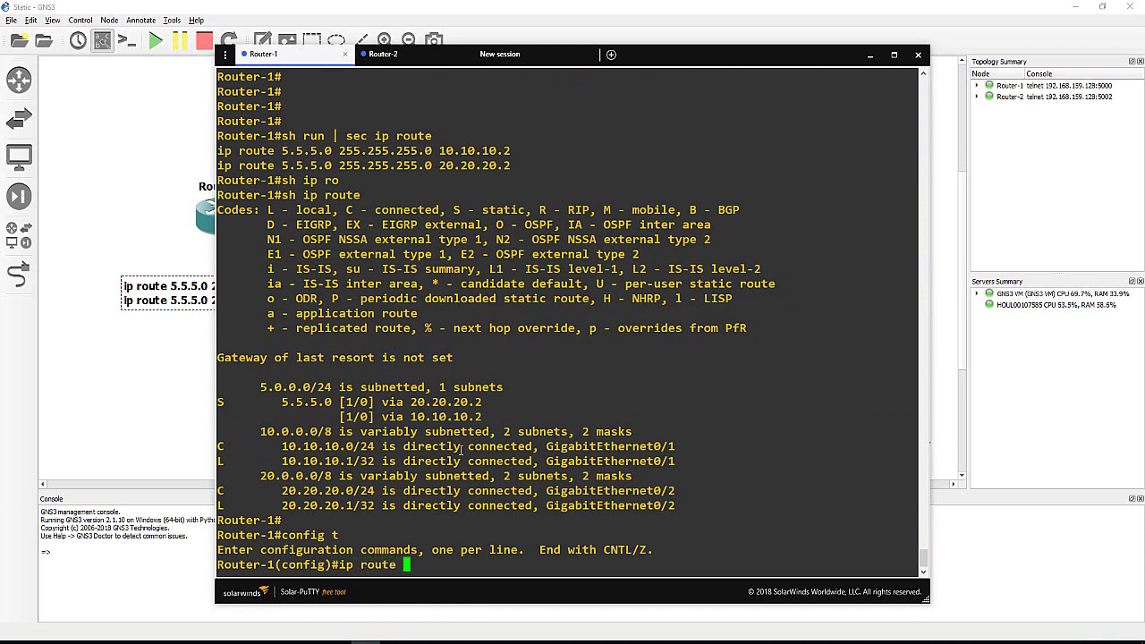
text( 5.5.5.0)
text(255.255)
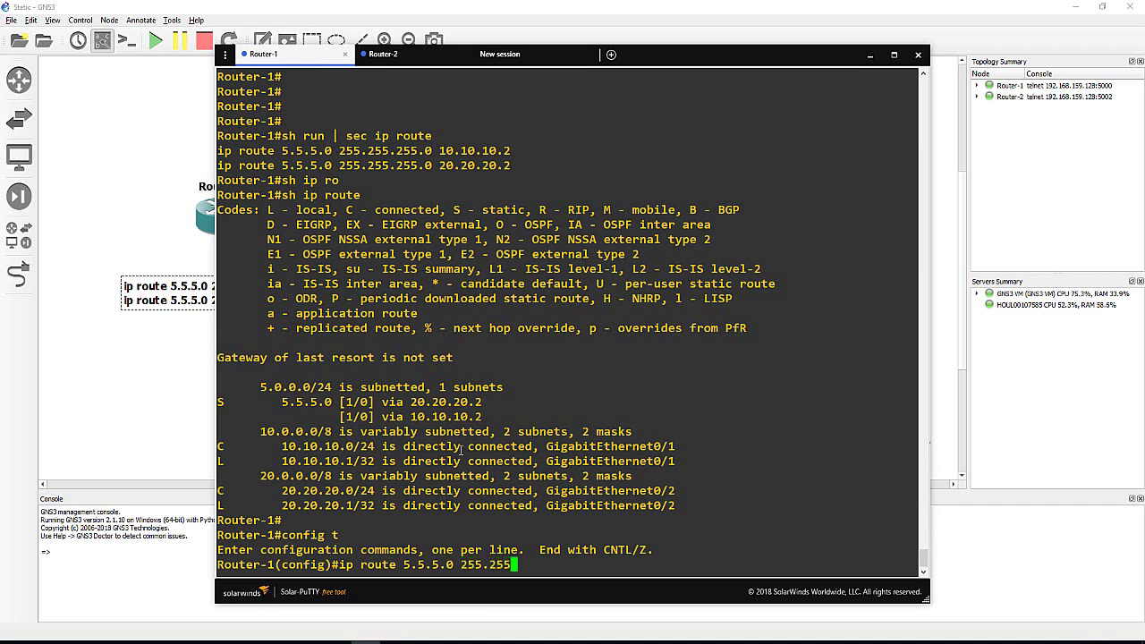
text(.255.0 20.20.20)
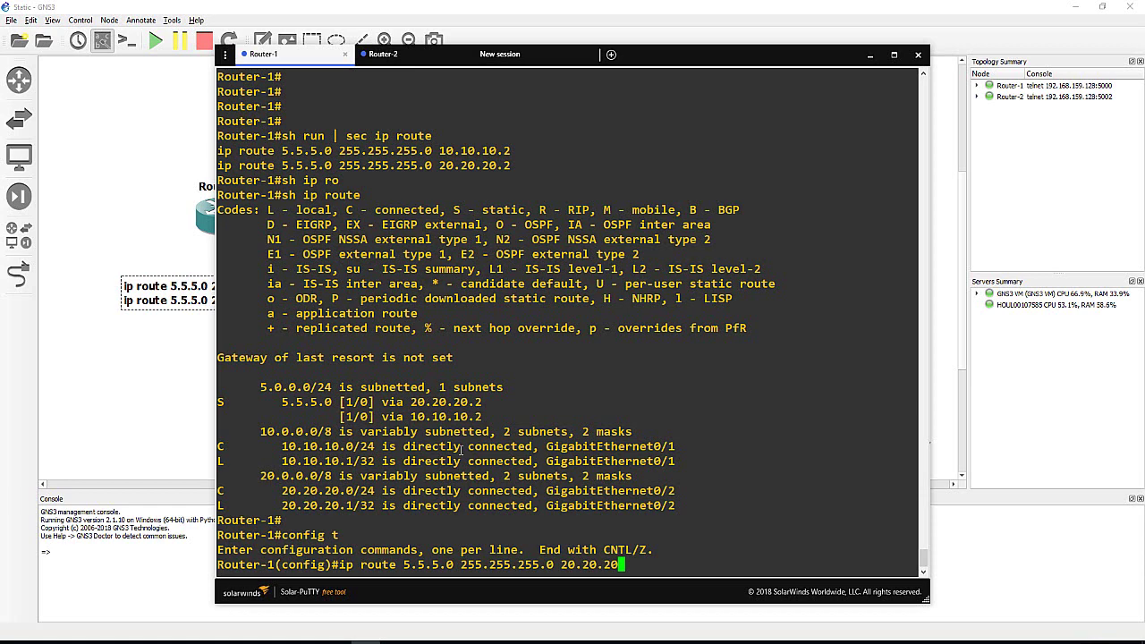
text(.2)
key(ctrl+a)
triple_click(418, 168)
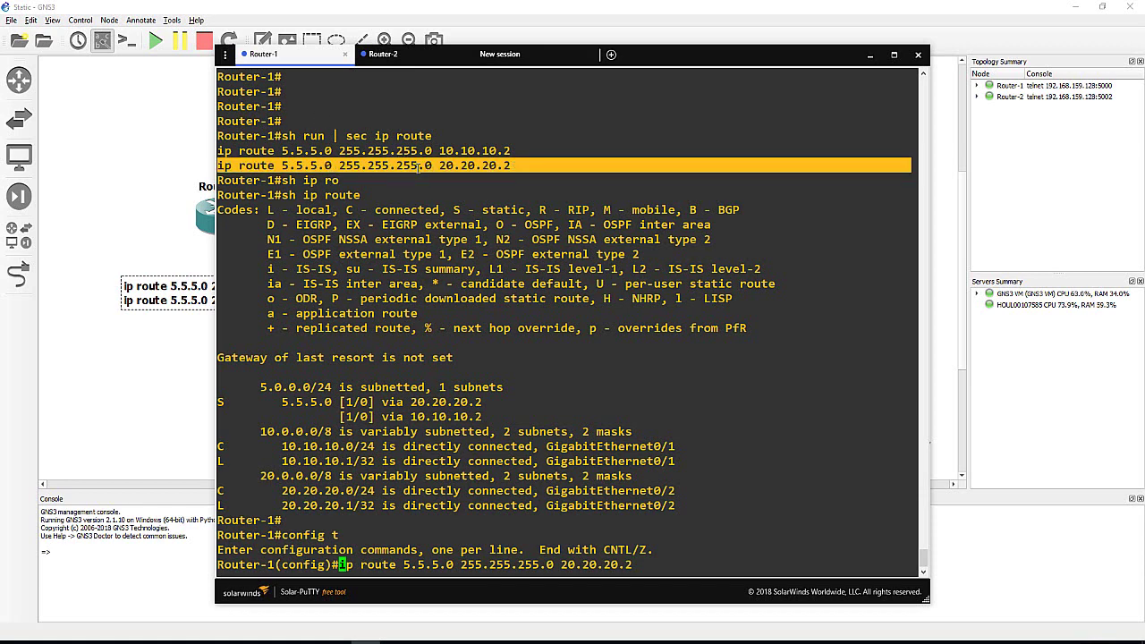
text(no)
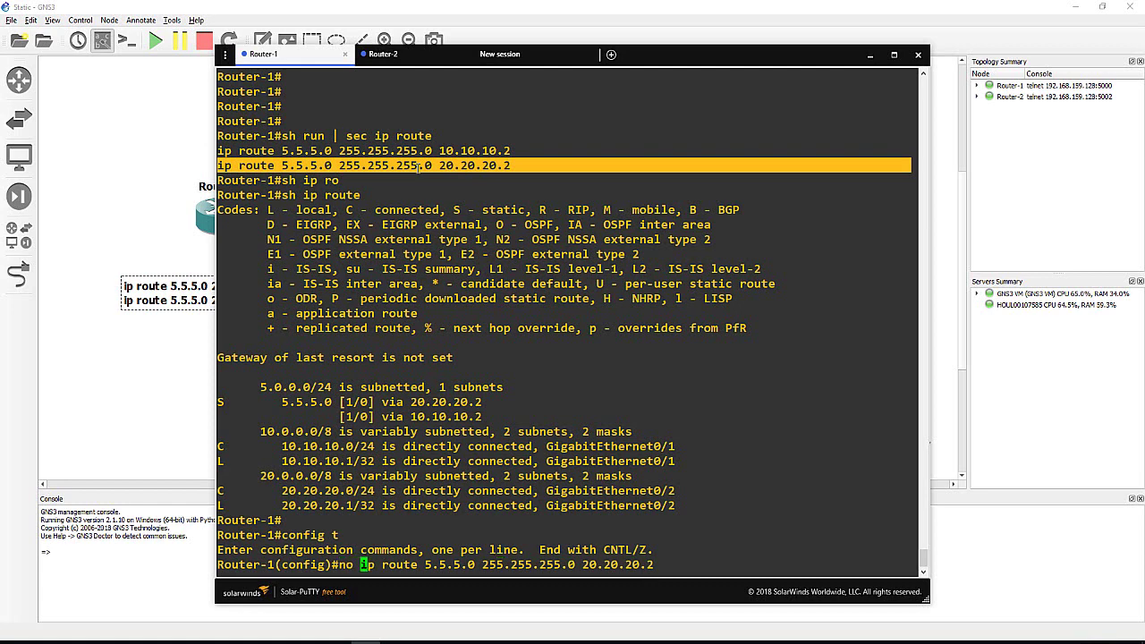
key(Return)
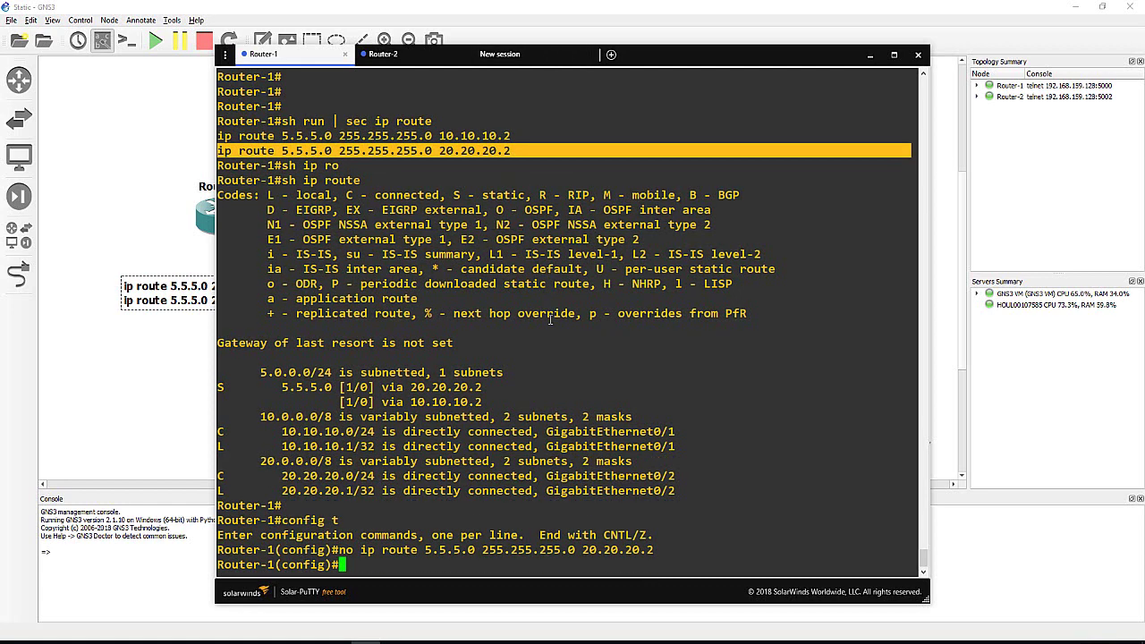
Add a static route to 5.5.5.0 255.255.255.0 via 20.20.20.2 with administrative distance 20.
text(n)
key(BackSpace)
key(Up)
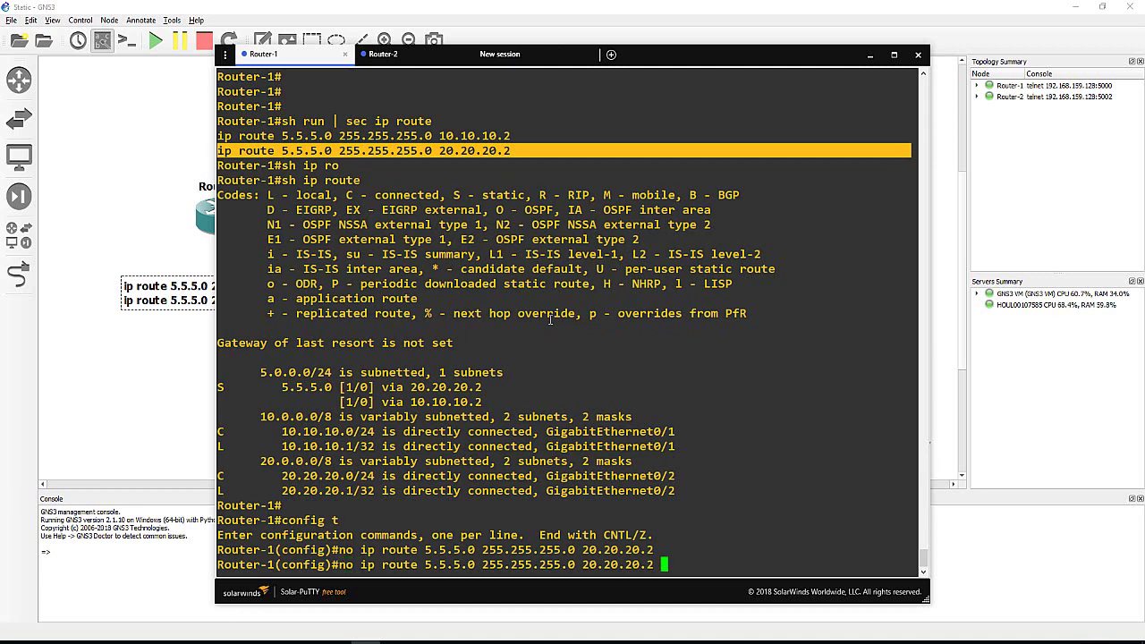
key(ctrl+a)
key(Delete)
key(Delete)
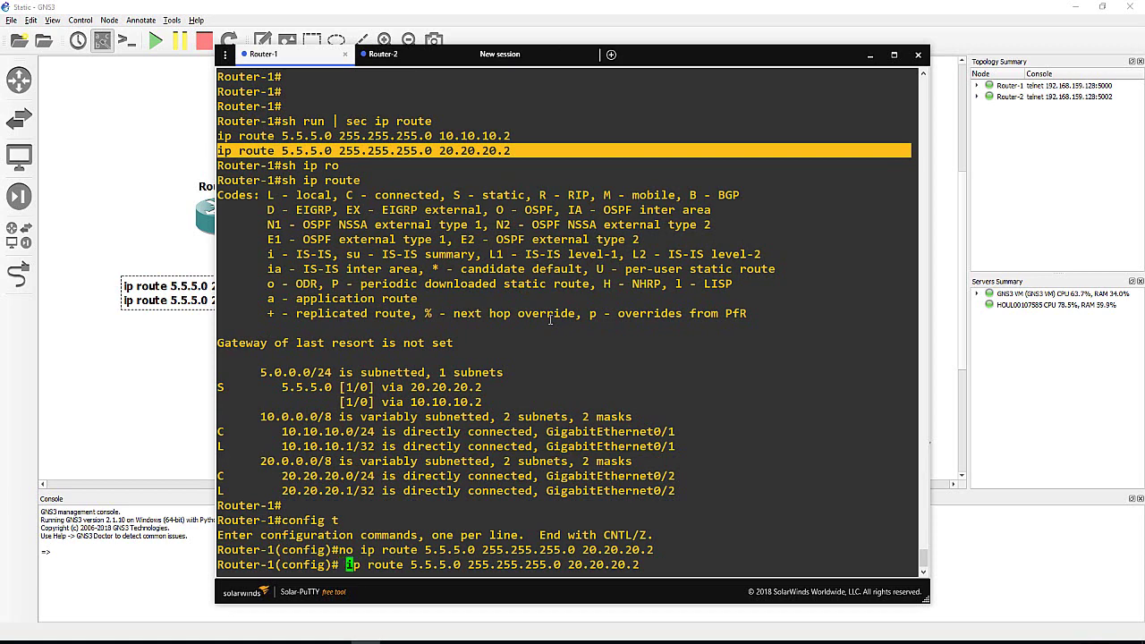
key(Right)
key(Right)
key(Right)
key(Right)
key(Right)
key(Right)
key(Right)
key(Right)
key(Right)
key(Right)
key(Right)
key(Right)
key(Right)
key(Right)
key(Right)
key(Right)
key(Right)
key(Right)
key(Right)
key(Right)
key(Right)
key(Right)
key(Right)
key(Right)
key(Right)
key(Right)
key(Right)
key(Right)
key(Right)
key(Right)
key(Right)
key(Right)
key(Right)
key(Right)
key(Right)
key(Right)
key(Right)
key(Right)
key(Right)
text(20)
key(Return)
key(Return)
key(Return)
key(Return)
key(Return)
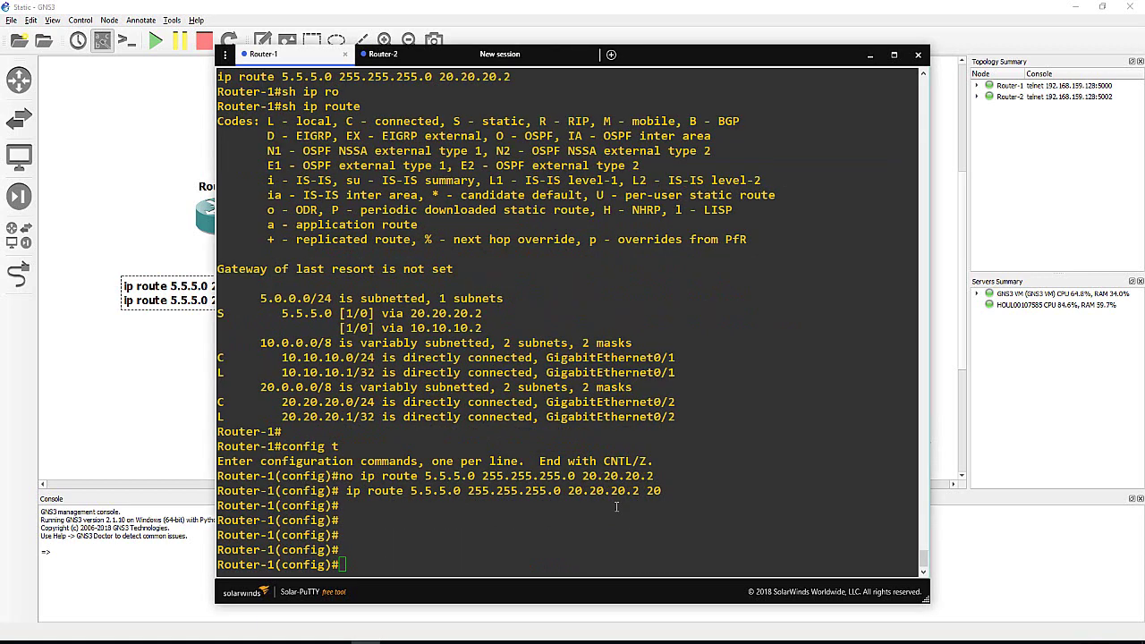
key(Up)
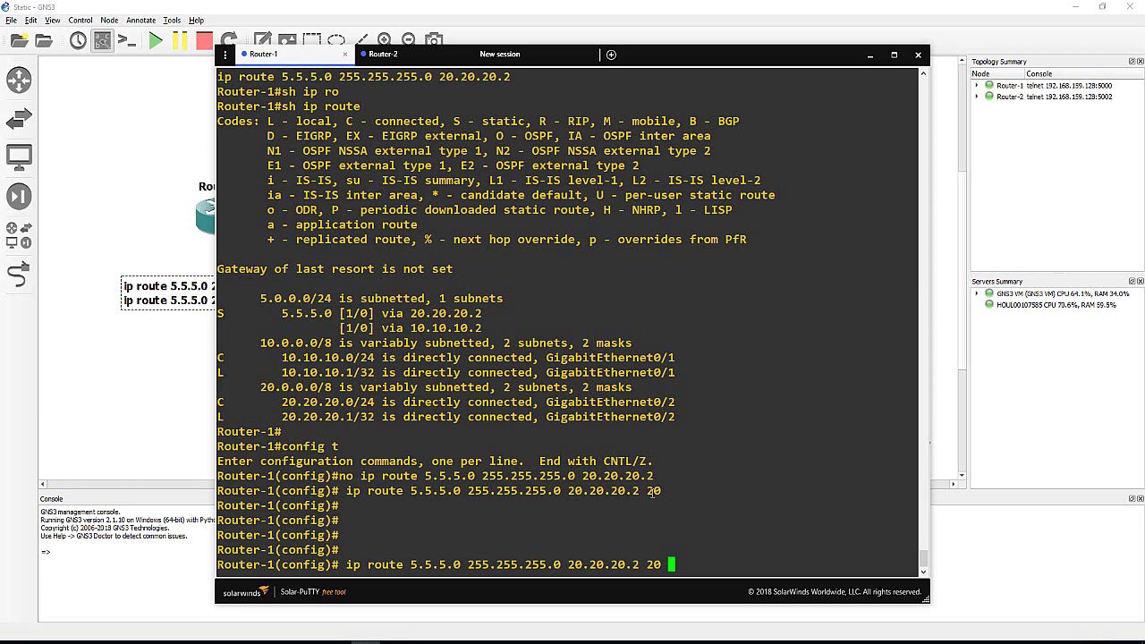
double_click(653, 491)
key(BackSpace)
key(BackSpace)
key(BackSpace)
key(BackSpace)
key(BackSpace)
key(BackSpace)
key(BackSpace)
key(BackSpace)
key(BackSpace)
key(BackSpace)
key(BackSpace)
key(BackSpace)
key(BackSpace)
key(BackSpace)
key(BackSpace)
key(BackSpace)
key(BackSpace)
key(BackSpace)
key(BackSpace)
key(BackSpace)
key(BackSpace)
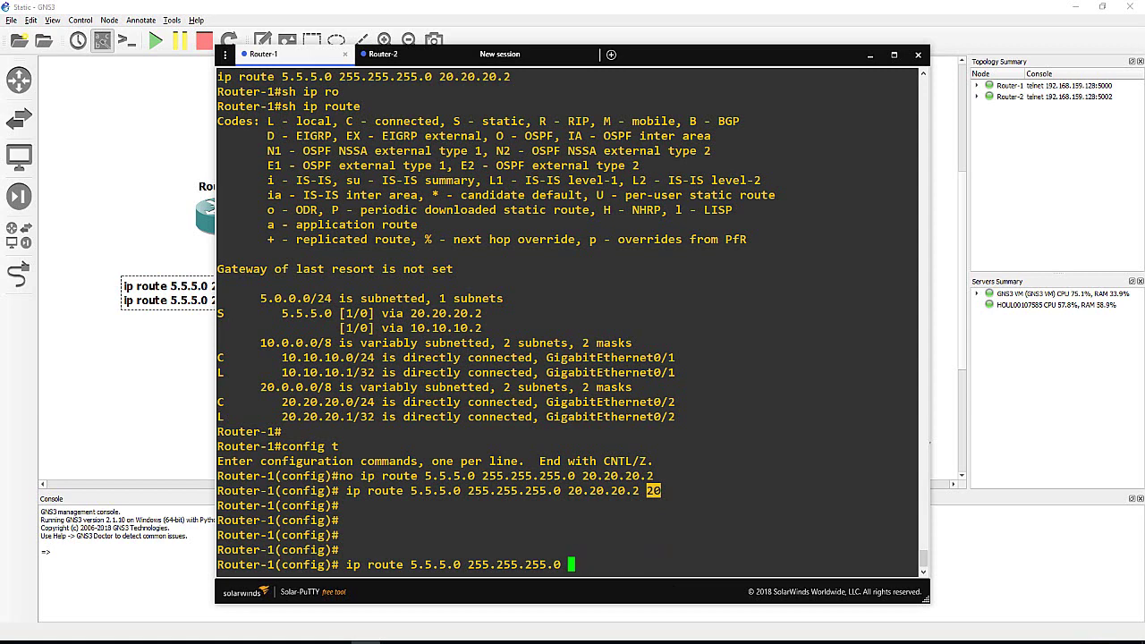
key(BackSpace)
key(BackSpace)
key(BackSpace)
key(BackSpace)
key(BackSpace)
key(BackSpace)
key(BackSpace)
key(BackSpace)
key(BackSpace)
key(BackSpace)
key(BackSpace)
key(BackSpace)
key(BackSpace)
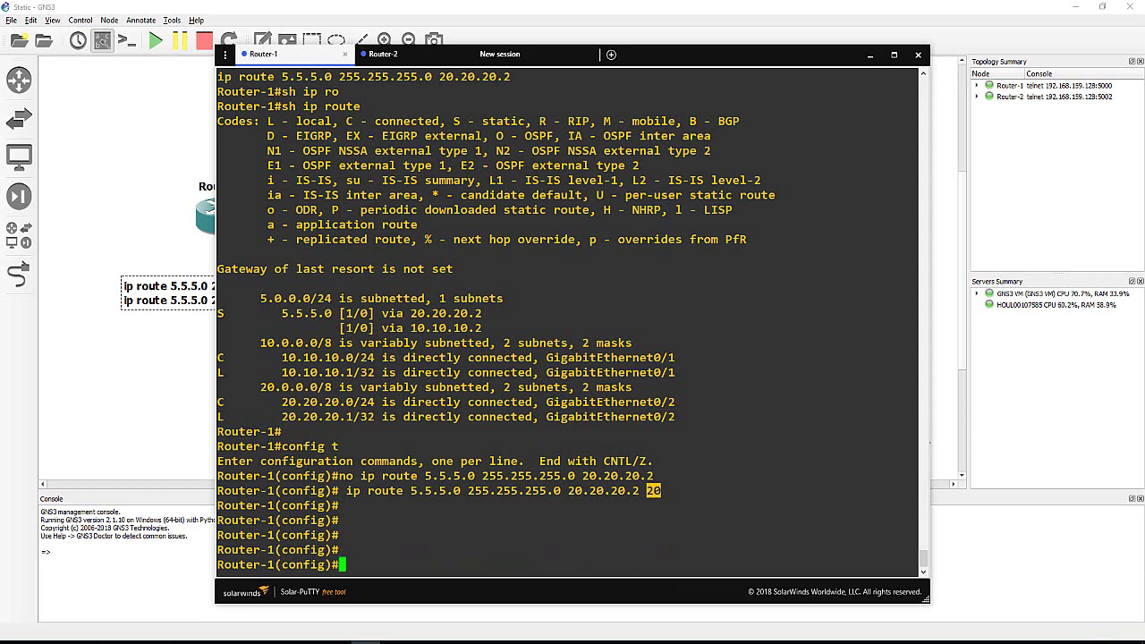
Leave configuration mode, display the routing table with sh ip route, and compare the 5.5.5.0 entry's administrative distance with the configured distance.
key(ctrl+z)
key(Return)
text(sh ip ro)
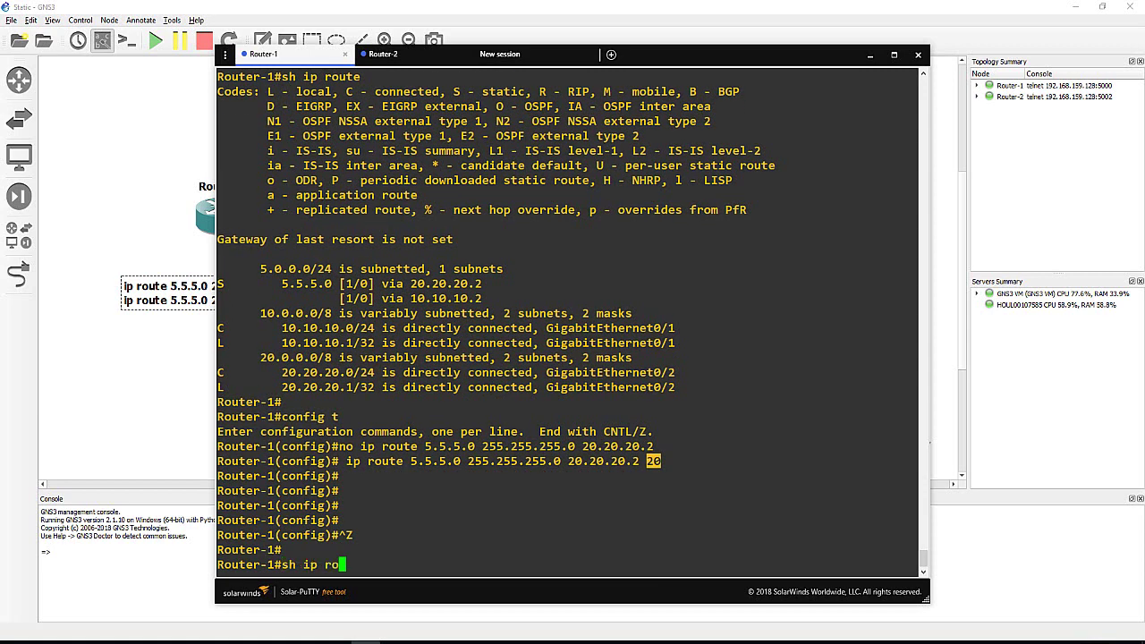
key(Tab)
key(Return)
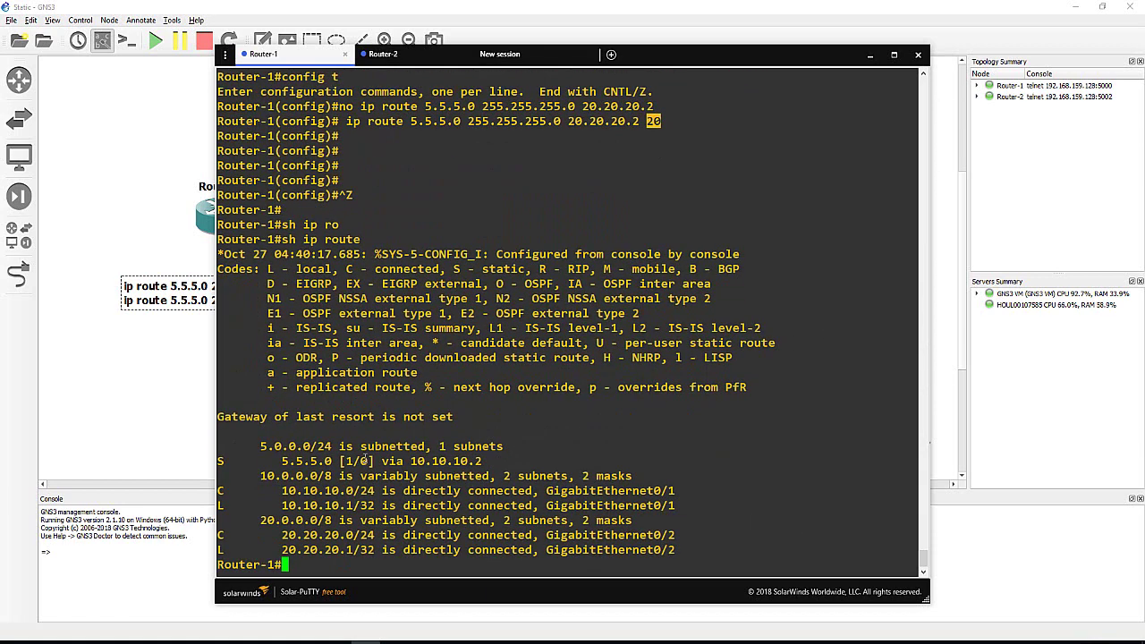
triple_click(365, 461)
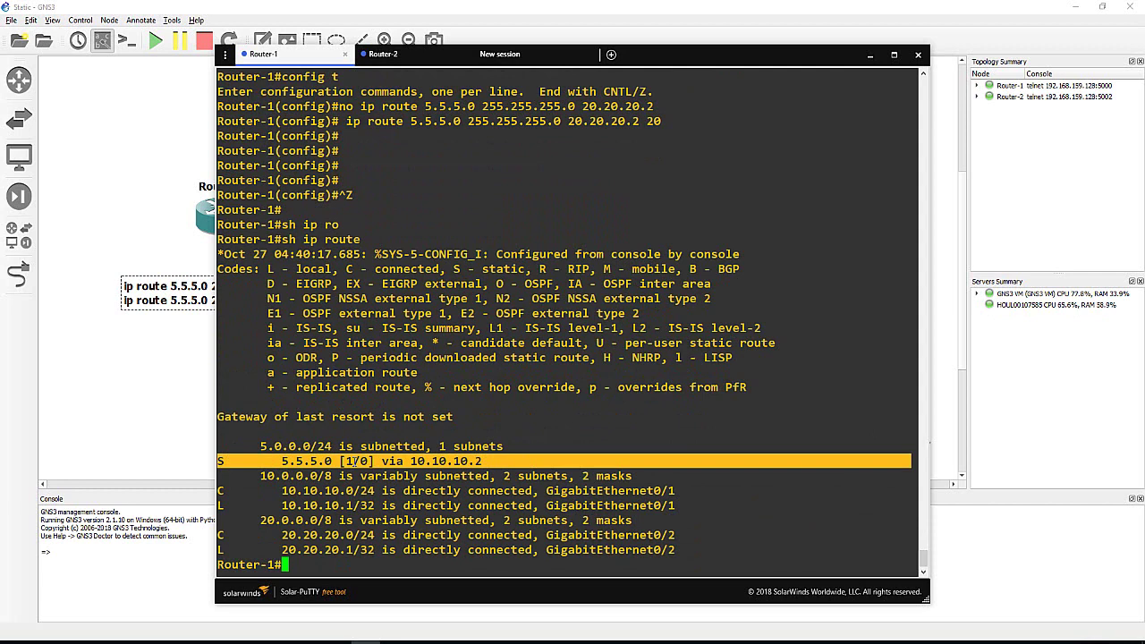
click(356, 461)
drag(347, 460, 360, 461)
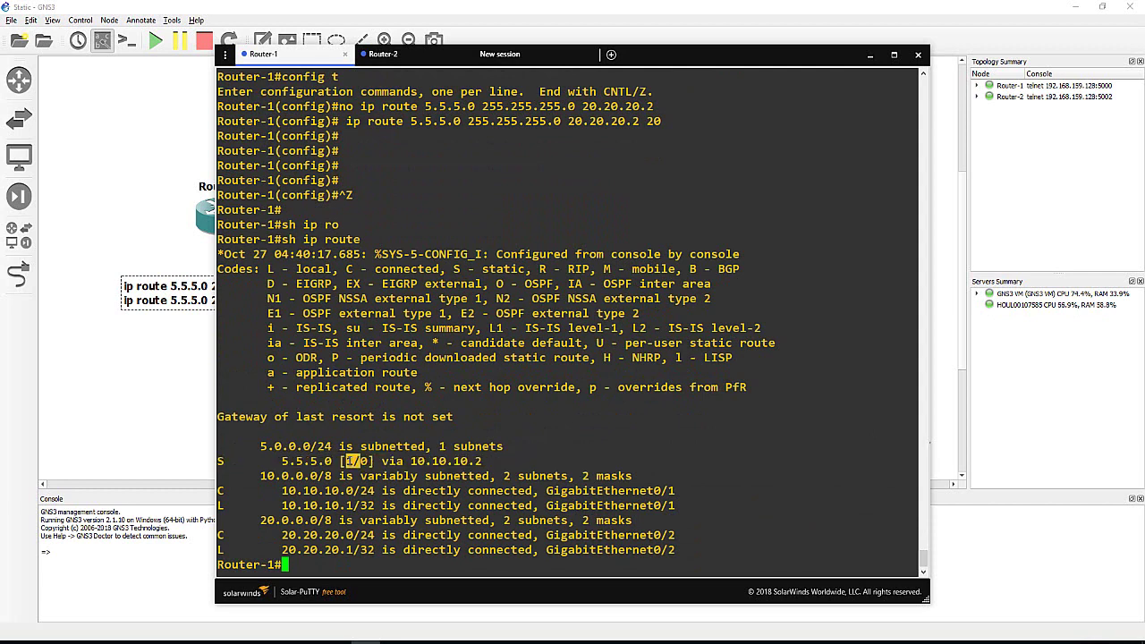
double_click(653, 120)
click(1089, 595)
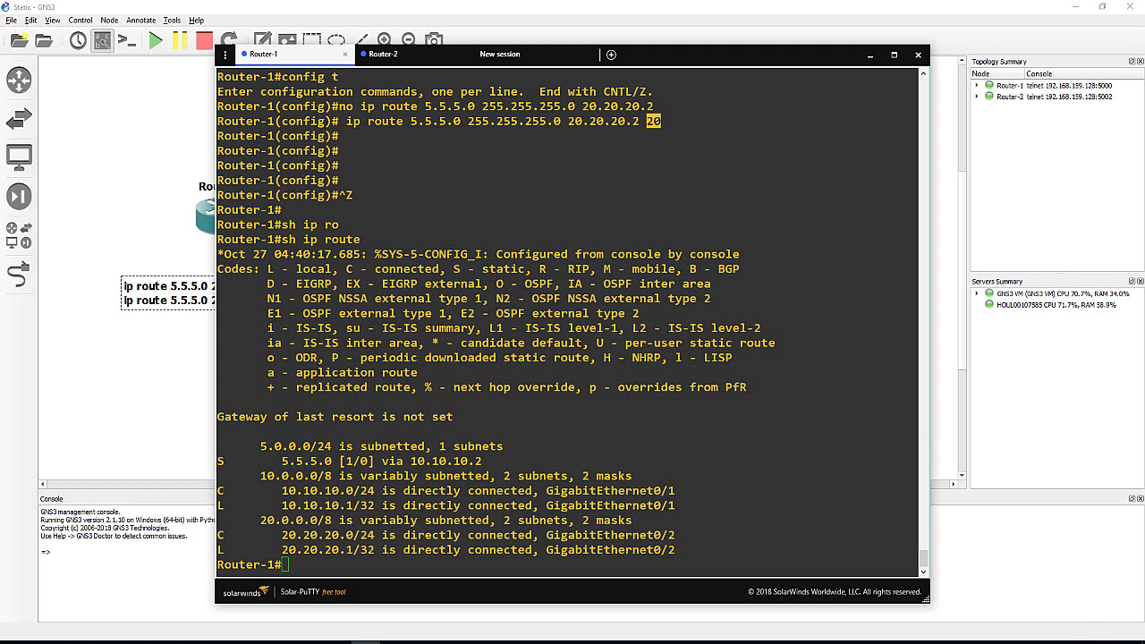
Enter global configuration mode again and remove the 5.5.5.0 255.255.255.0 static route via 20.20.20.2 with distance 20.
click(633, 448)
key(Return)
key(Return)
key(Return)
key(Return)
key(Return)
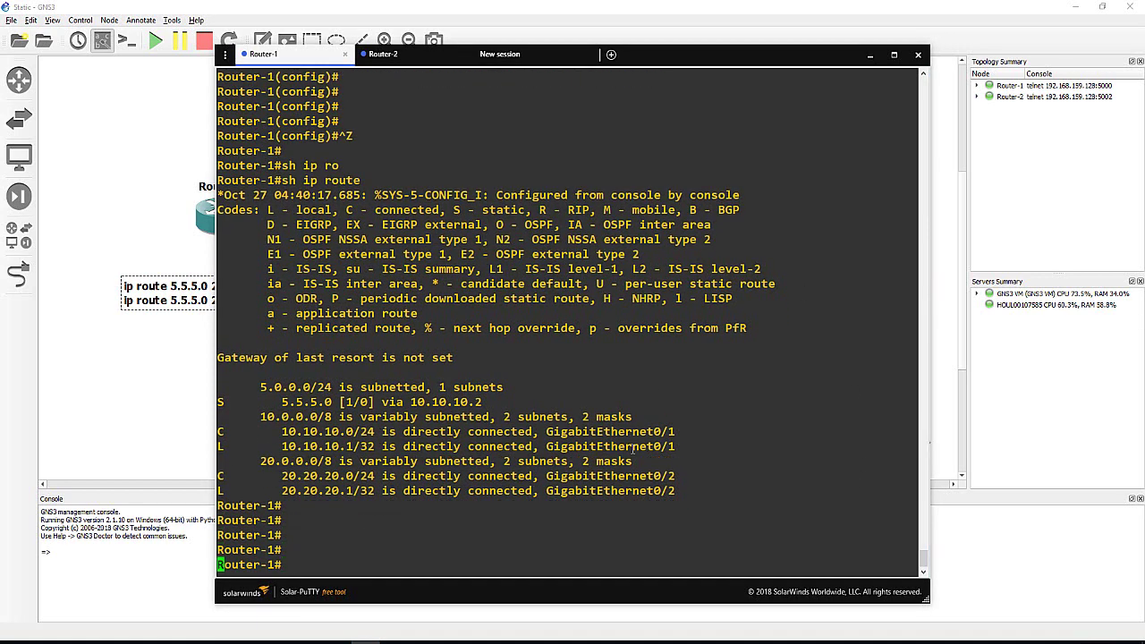
text(config t)
key(Return)
key(Return)
key(Return)
key(Return)
key(Return)
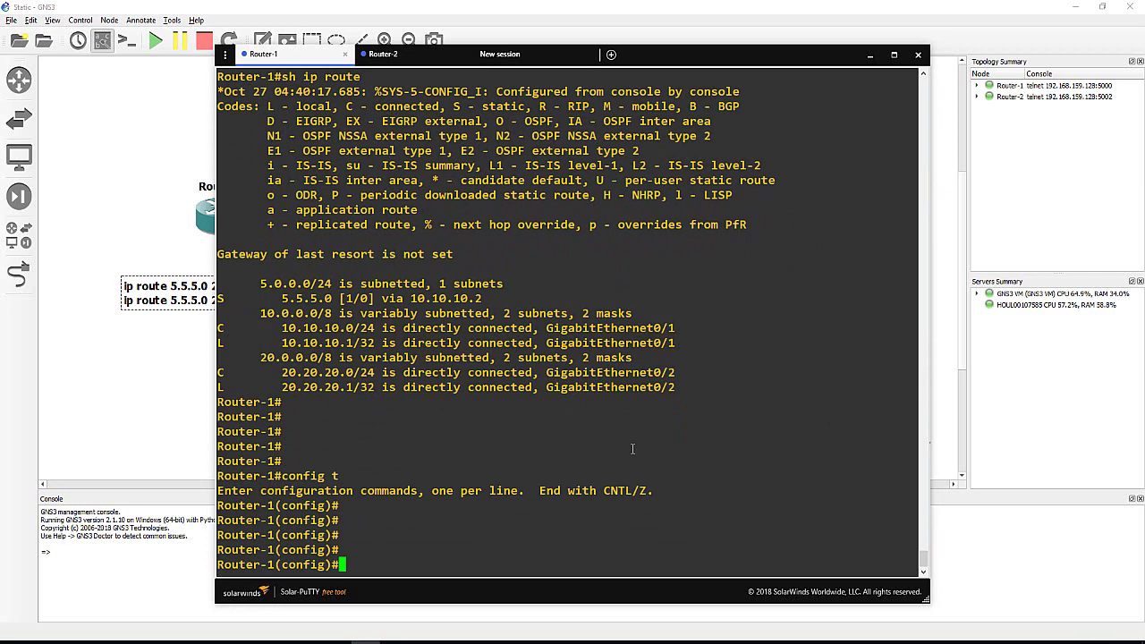
right_click(633, 448)
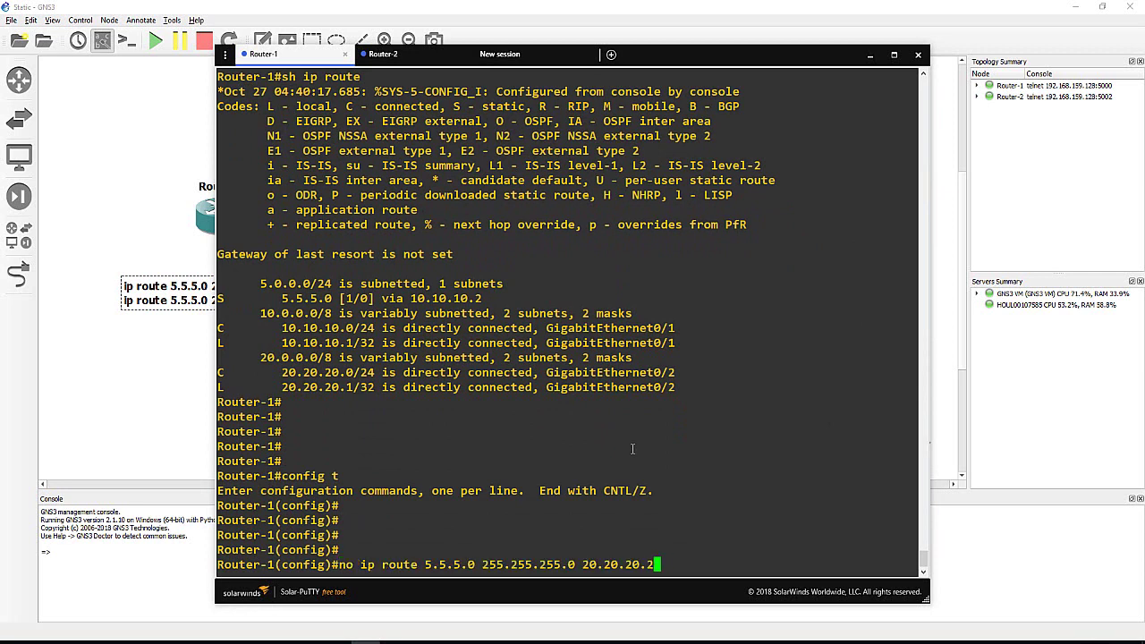
key(Up)
key(Down)
key(Up)
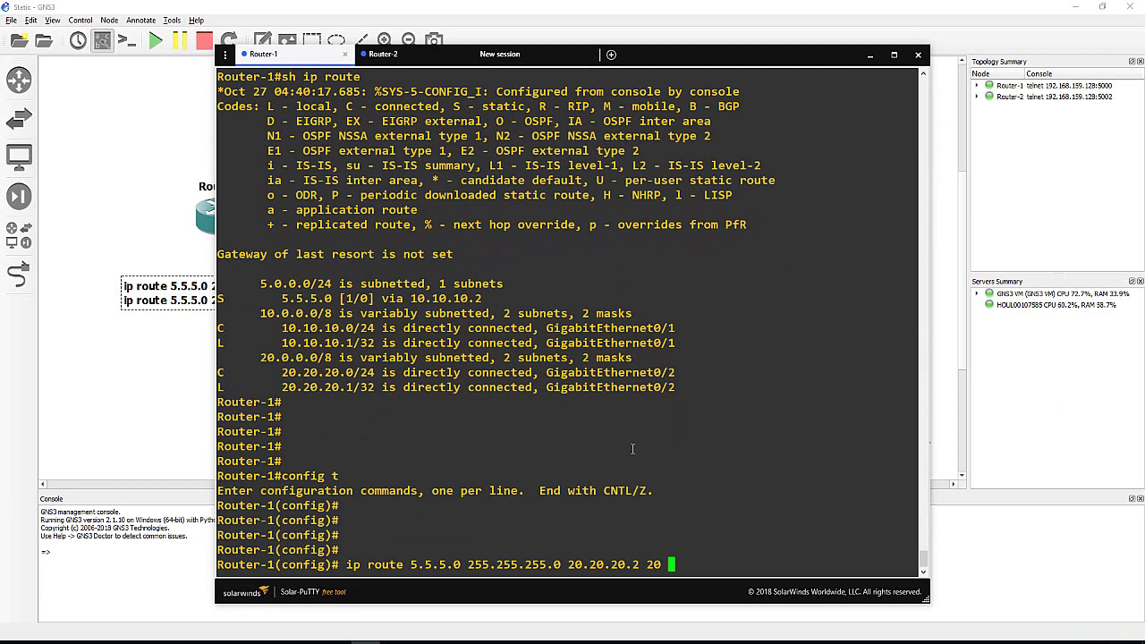
key(ctrl+a)
text(no)
key(Return)
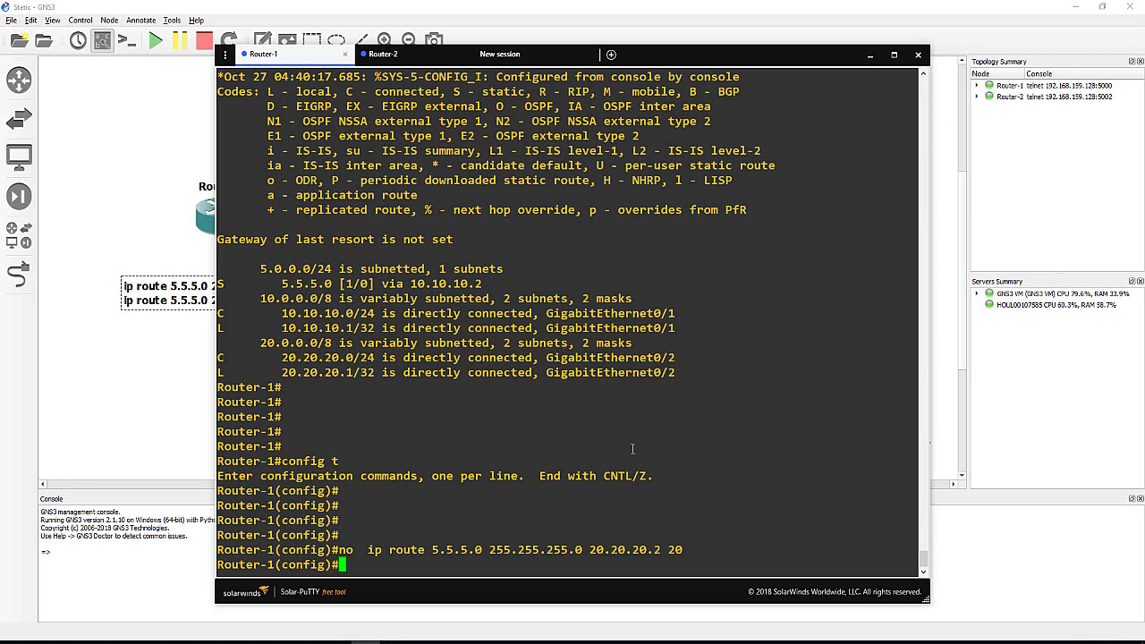
Recall the last route removal command and change its destination to 5.5.5.5 and its mask to 255.255.255.255.
key(Up)
key(Left)
key(Left)
key(Left)
key(Left)
key(Left)
key(Left)
key(Left)
key(Left)
key(Left)
key(Left)
key(Left)
key(Left)
key(Left)
key(Left)
key(Left)
key(Left)
key(Left)
key(Left)
key(Left)
key(Left)
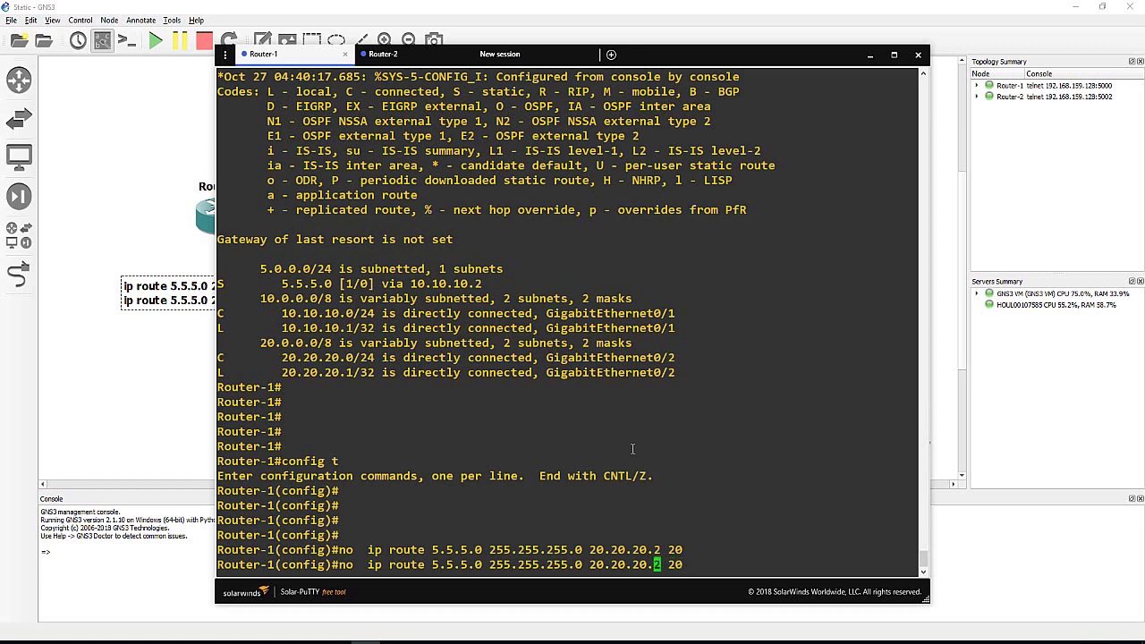
key(Left)
key(Left)
key(Left)
key(Left)
key(Left)
key(Left)
key(Left)
key(BackSpace)
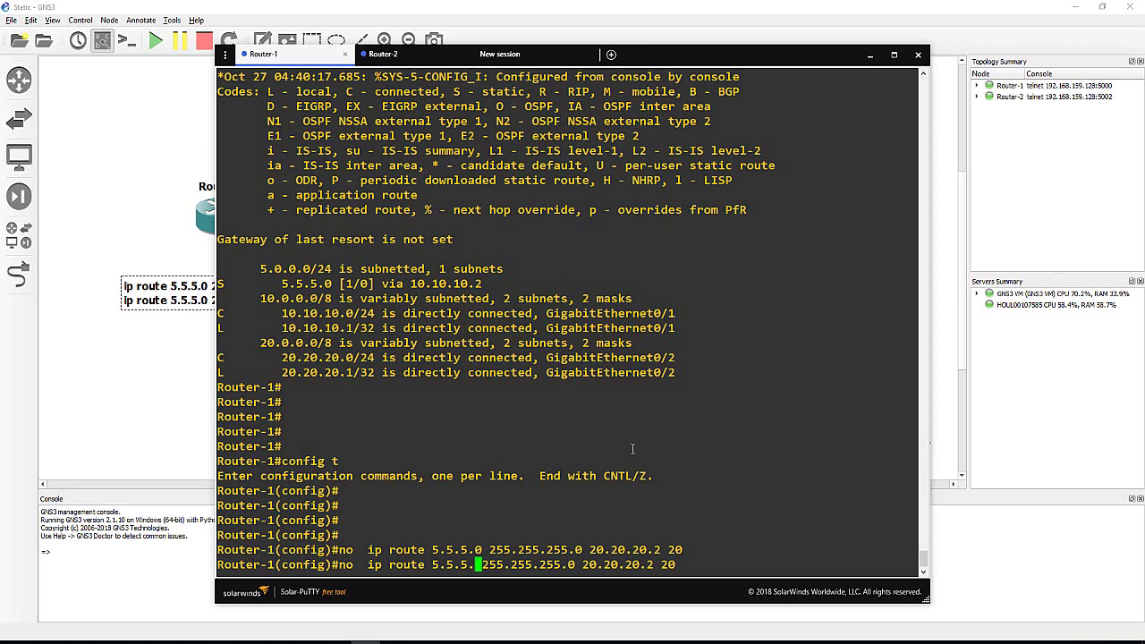
text(5)
key(Right)
key(Right)
key(Right)
key(Right)
key(Right)
key(Right)
key(Right)
key(Right)
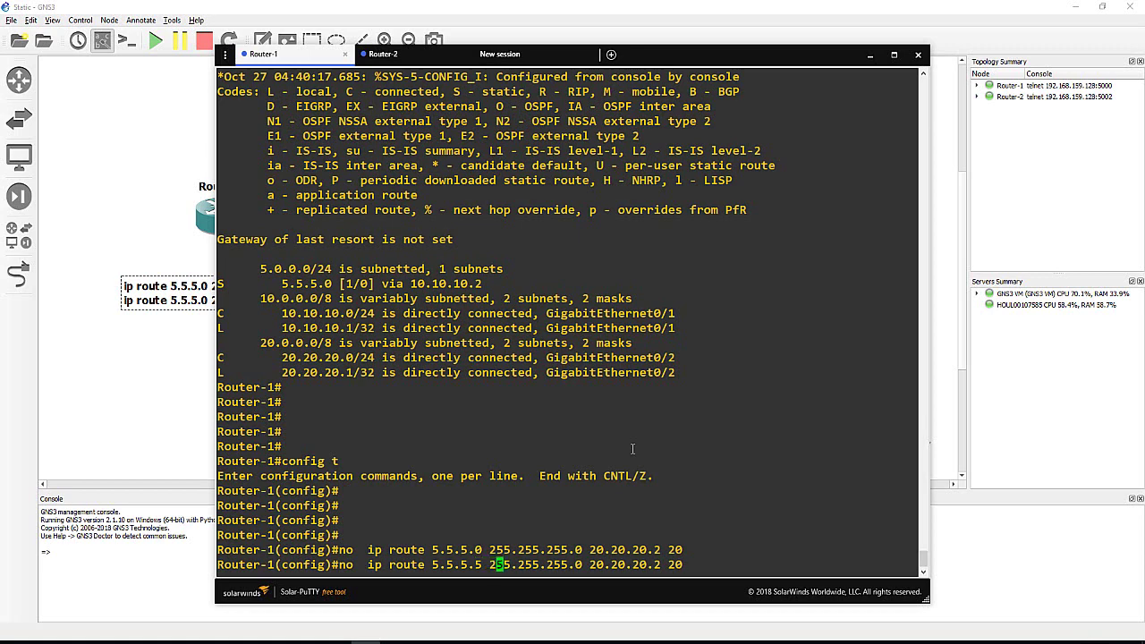
key(Right)
key(Right)
key(Right)
key(Right)
key(Right)
key(Right)
key(BackSpace)
text(255)
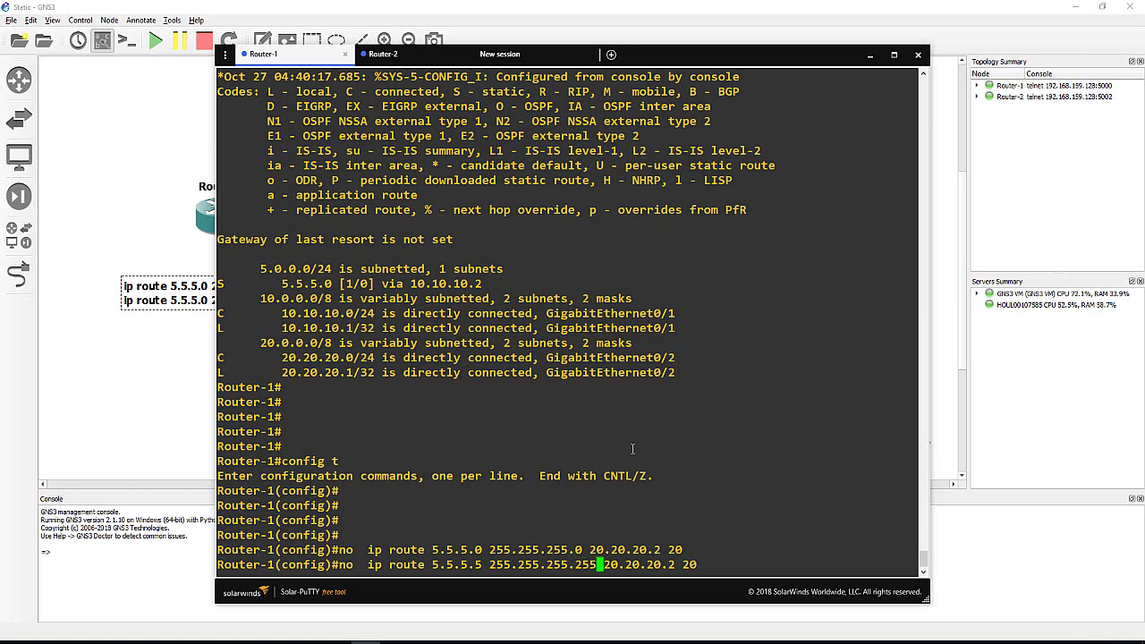
Remove the no keyword and submit the command as a static route to 5.5.5.5 255.255.255.255 via 20.20.20.2 with administrative distance 20.
key(Left)
key(Left)
key(Left)
key(Left)
key(Left)
key(Left)
key(Left)
key(Left)
key(Left)
key(Left)
key(Left)
key(Left)
key(Left)
key(Left)
key(Left)
key(Left)
key(Left)
key(Left)
key(Left)
key(Left)
key(BackSpace)
key(Right)
key(Right)
key(Right)
key(Right)
key(Right)
key(Right)
key(Right)
key(Right)
key(Right)
key(Right)
key(Right)
key(Right)
key(Right)
key(Right)
key(Right)
key(Right)
key(Right)
key(Right)
key(Right)
key(Right)
key(BackSpace)
key(ctrl+a)
key(Delete)
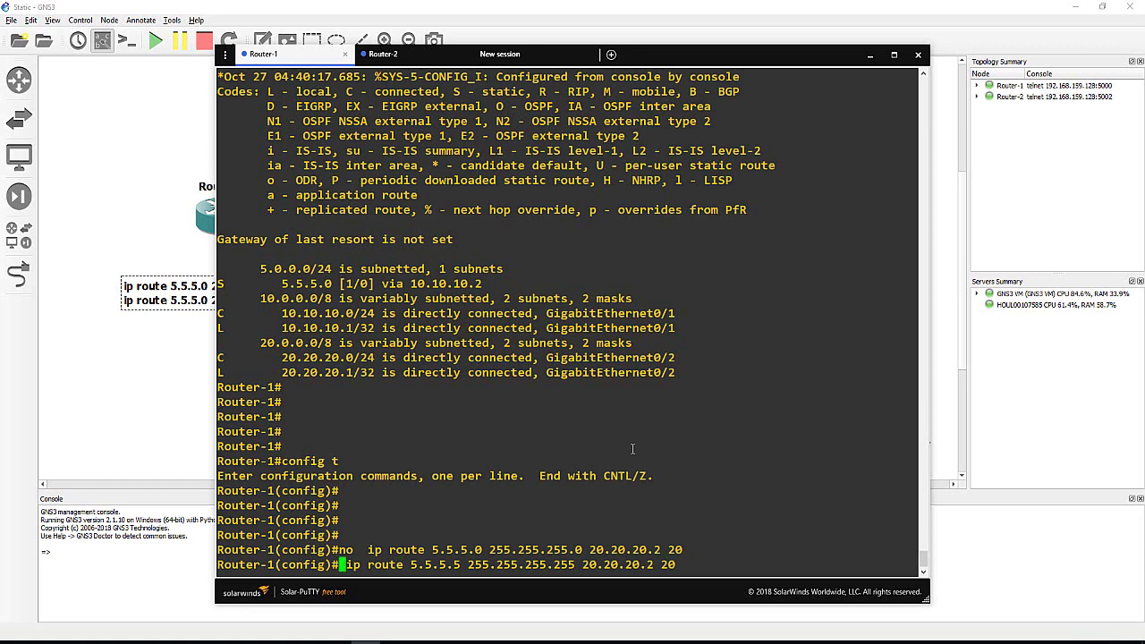
double_click(668, 564)
key(Return)
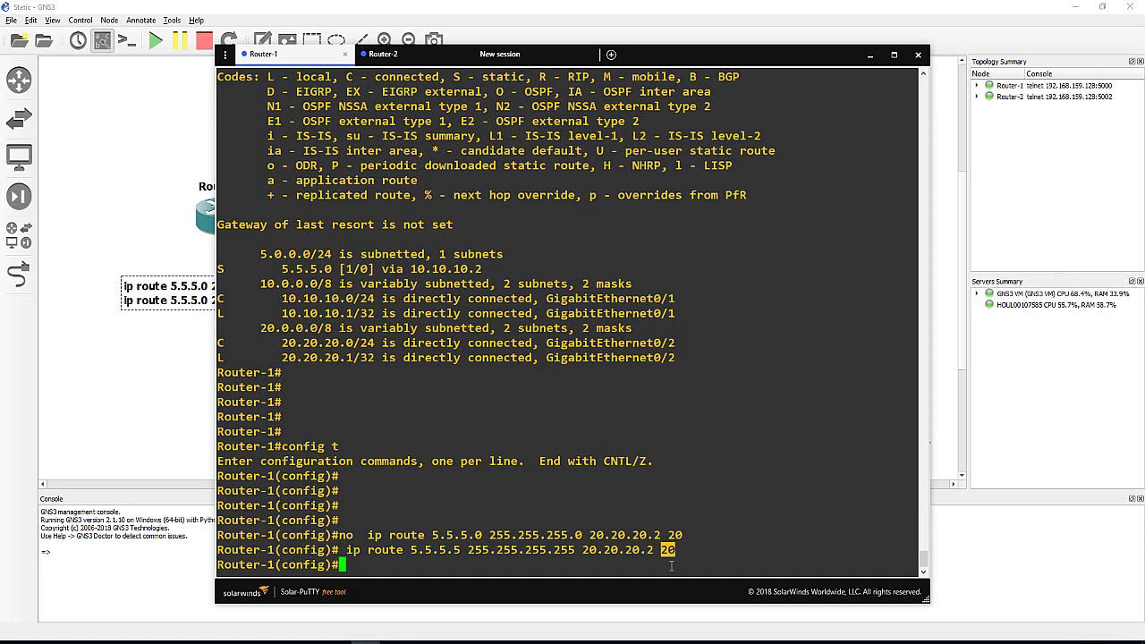
key(Return)
key(Return)
key(Return)
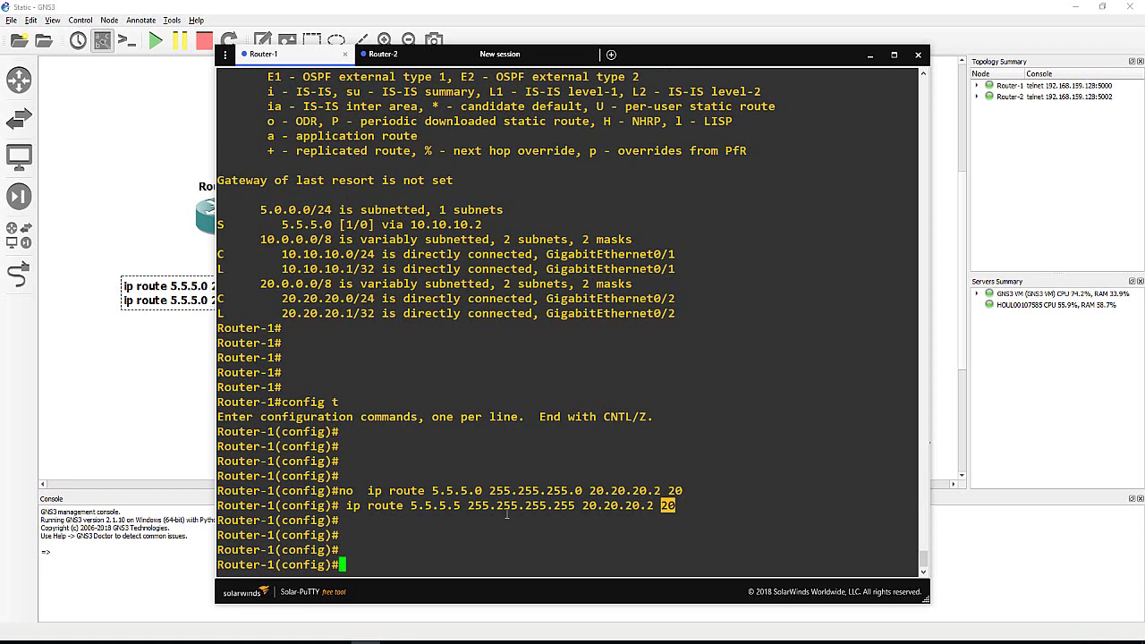
Leave configuration mode, display the routing table with sh ip route, and examine the 5.5.5.5/32 static entry alongside the 5.5.5.0/24 one.
key(ctrl+z)
key(Return)
key(Return)
key(Return)
key(Return)
key(Return)
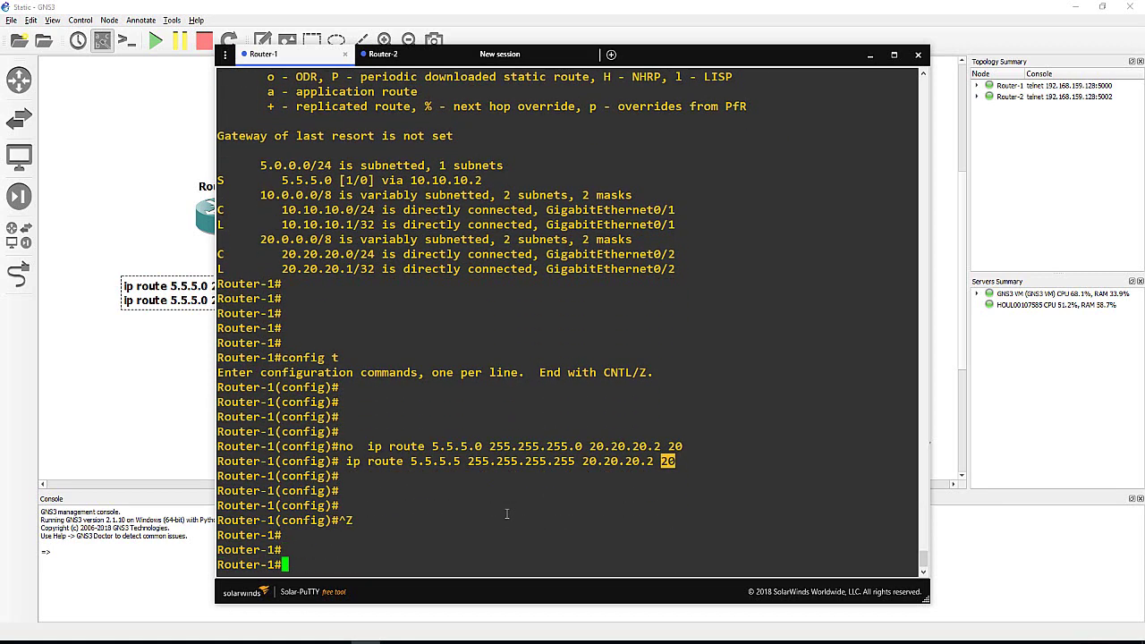
text(sh ip ro)
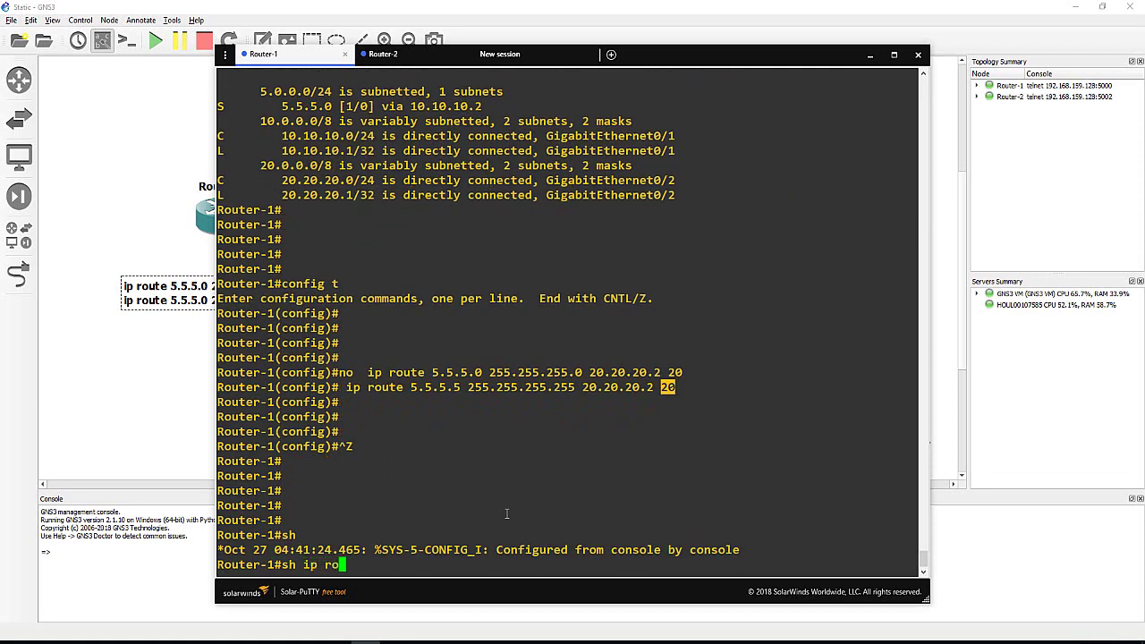
key(Tab)
key(Return)
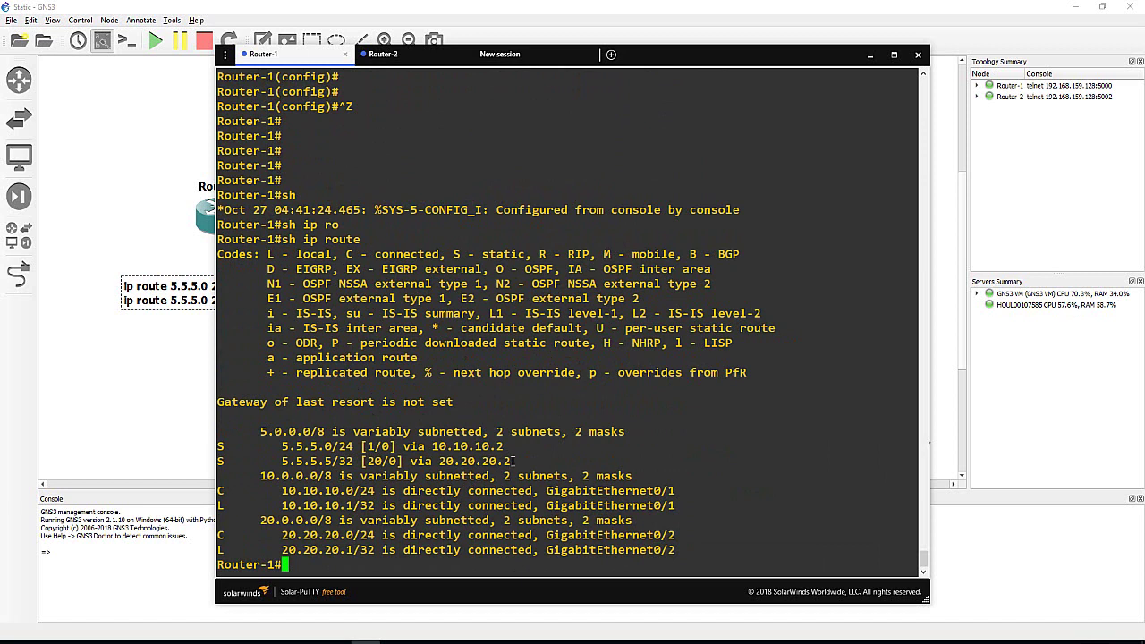
drag(514, 460, 219, 463)
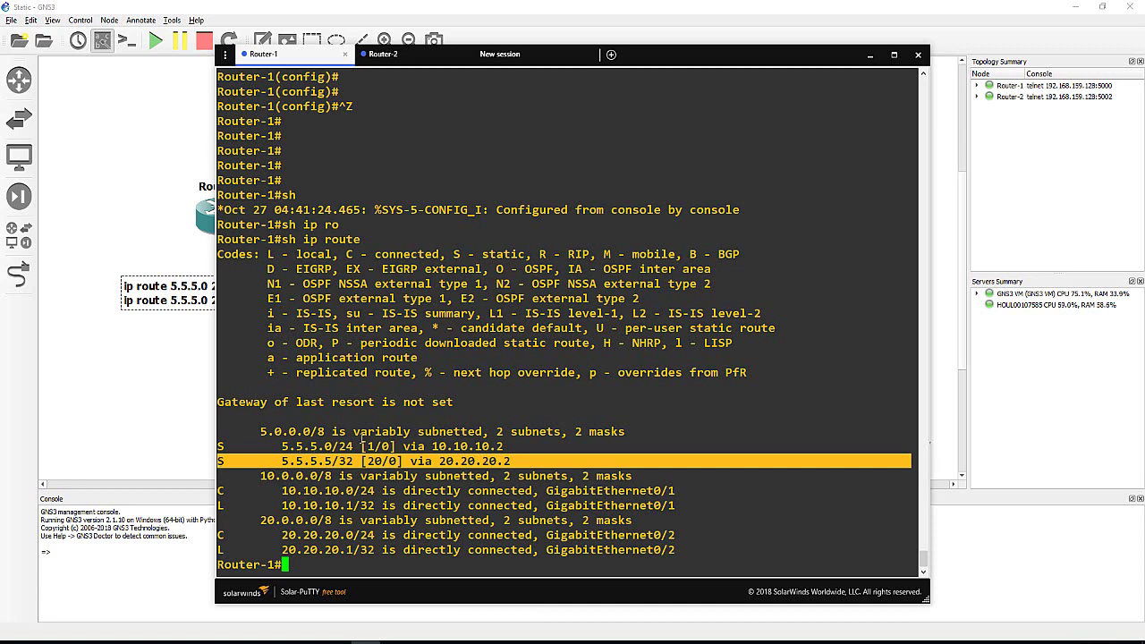
click(348, 460)
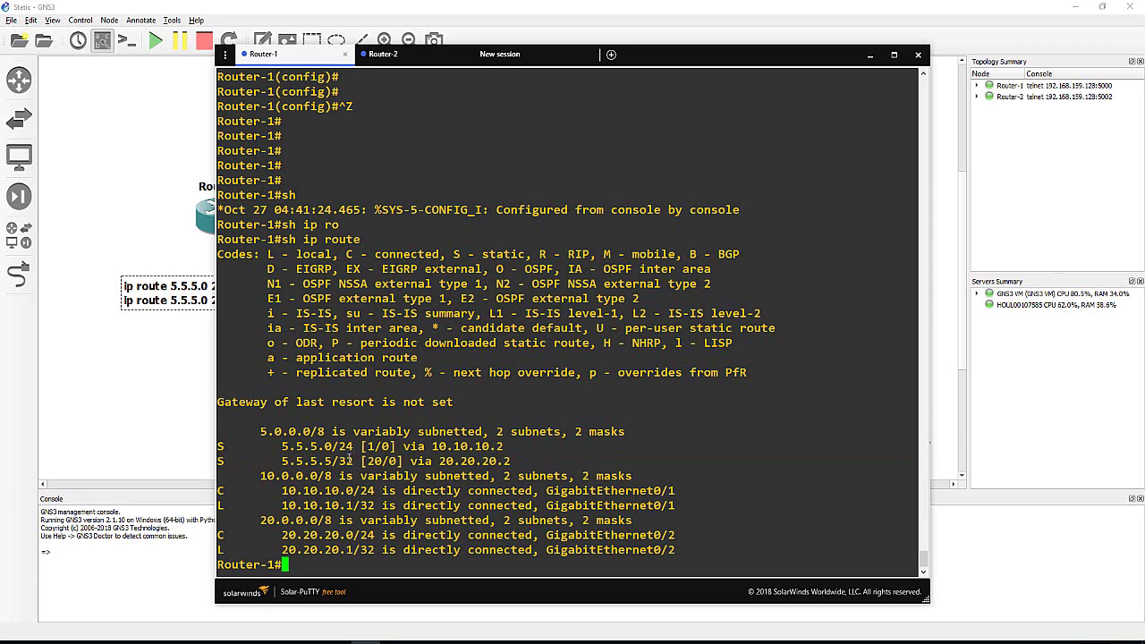
triple_click(348, 461)
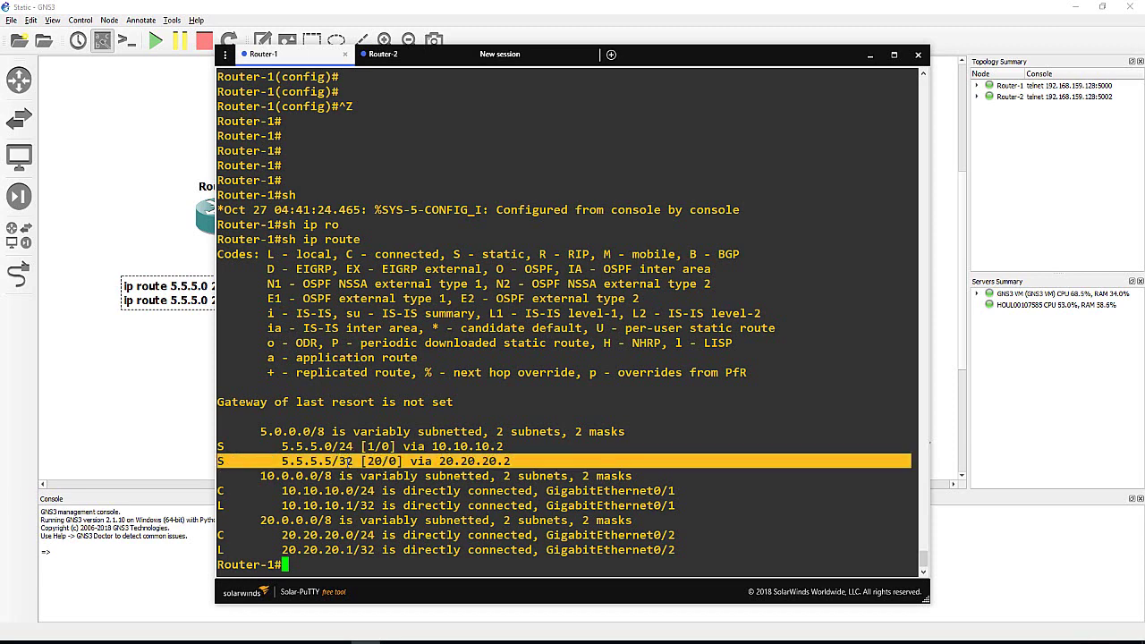
Run traceroute to 5.5.5.5 and compare its first hop with the next hop of the 5.5.5.5/32 route.
text(tra)
key(Tab)
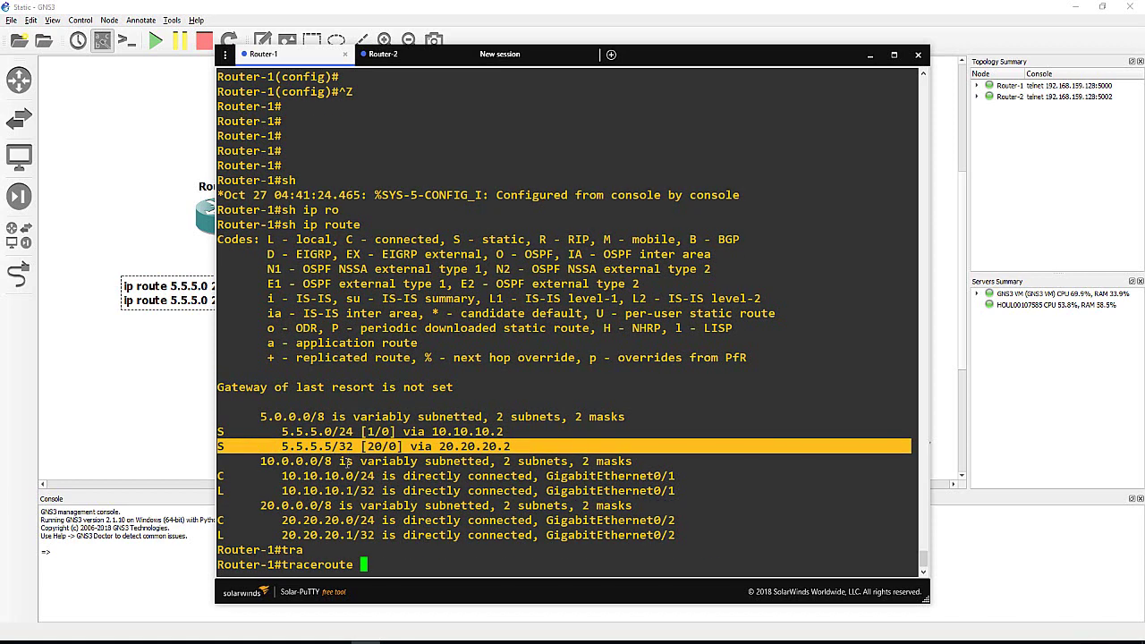
text(5.5.5.5)
key(Return)
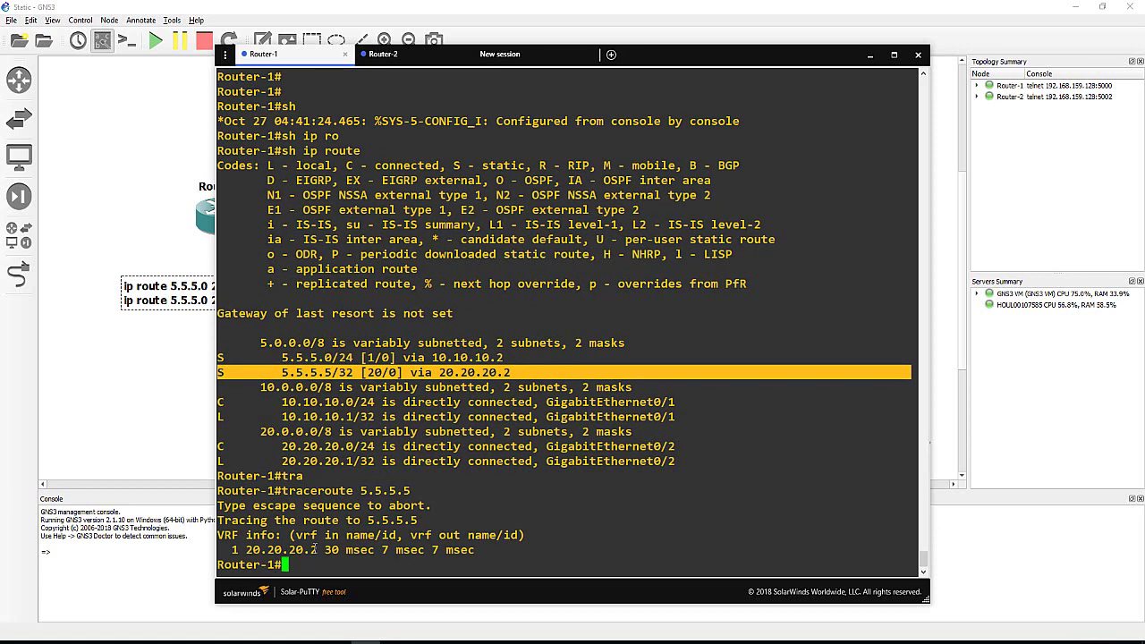
drag(318, 552, 247, 552)
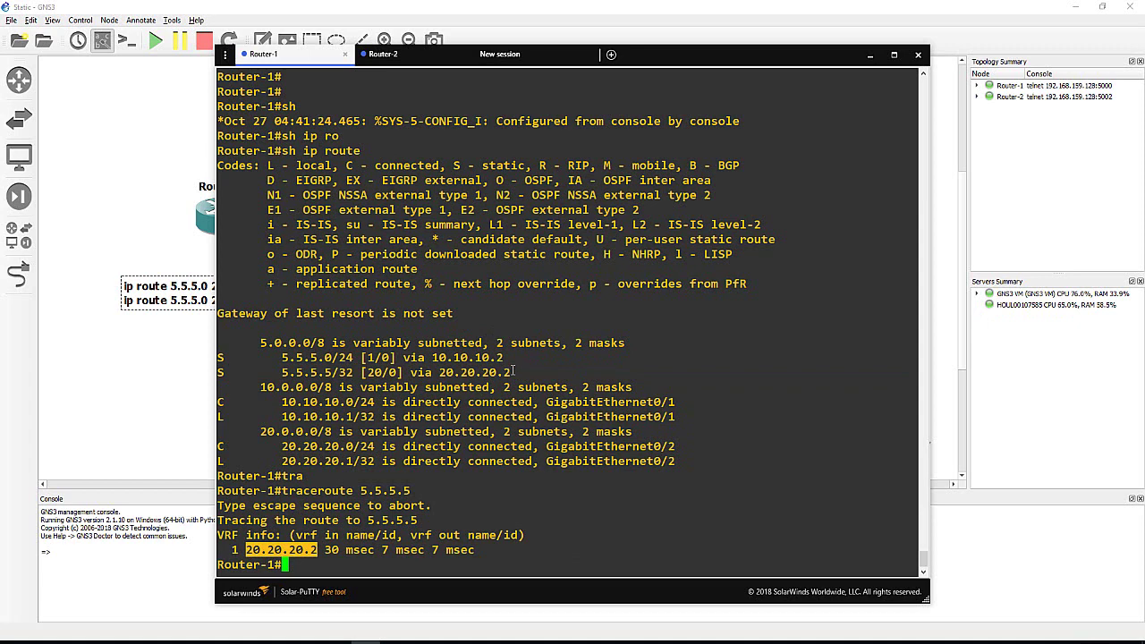
drag(512, 371, 439, 373)
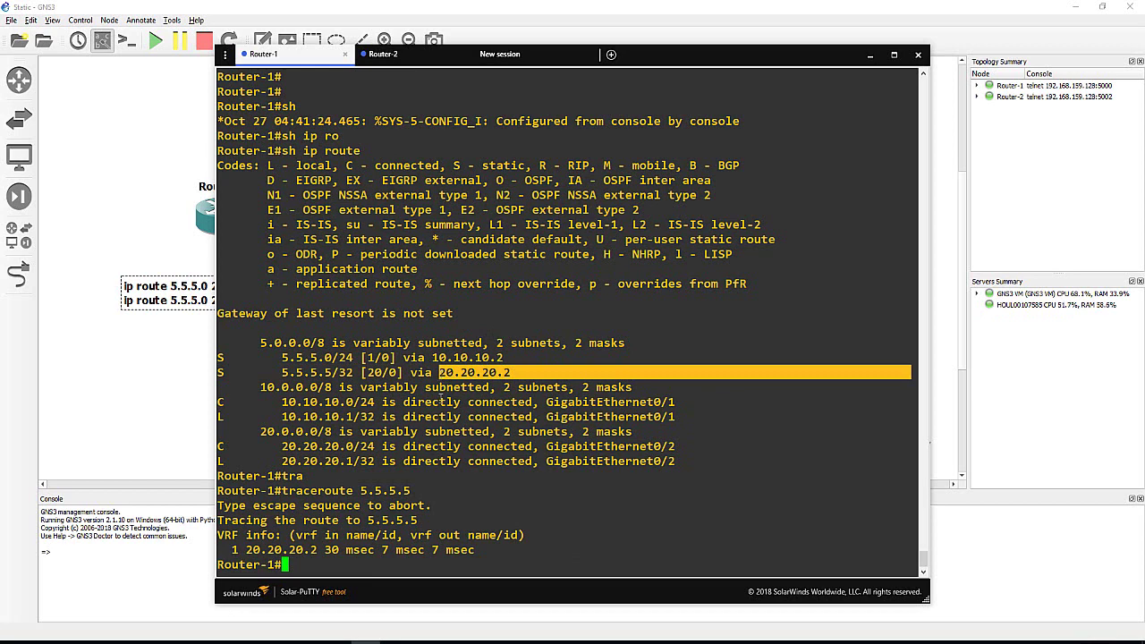
click(461, 471)
Run traceroute to 5.5.5.3, check its first hop, and abort the trace.
key(Up)
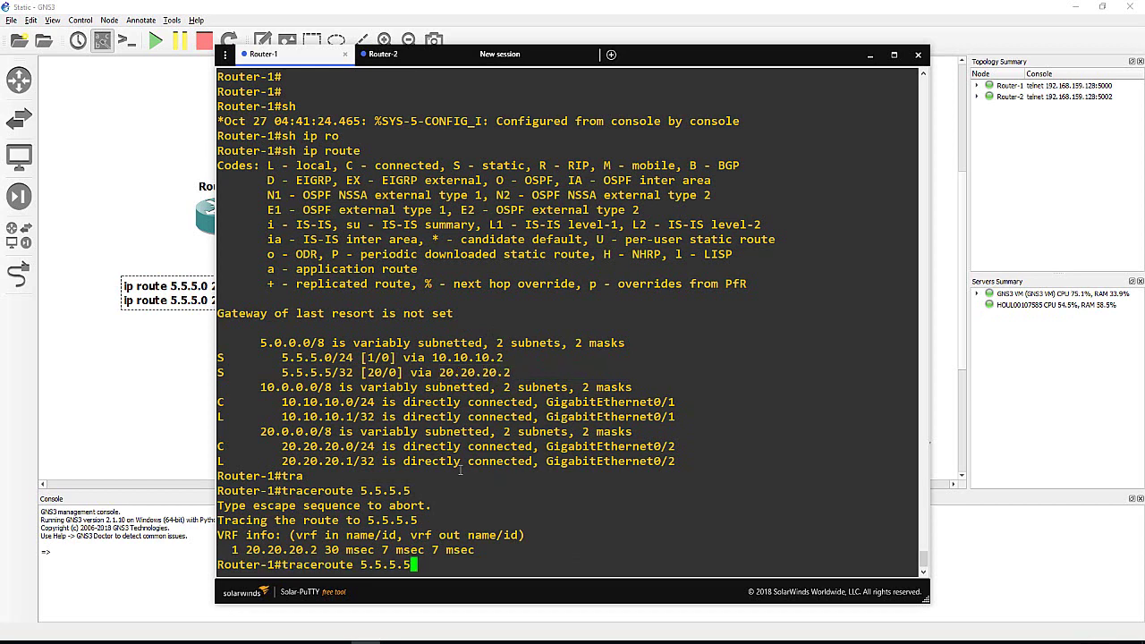
key(BackSpace)
text(3)
key(Return)
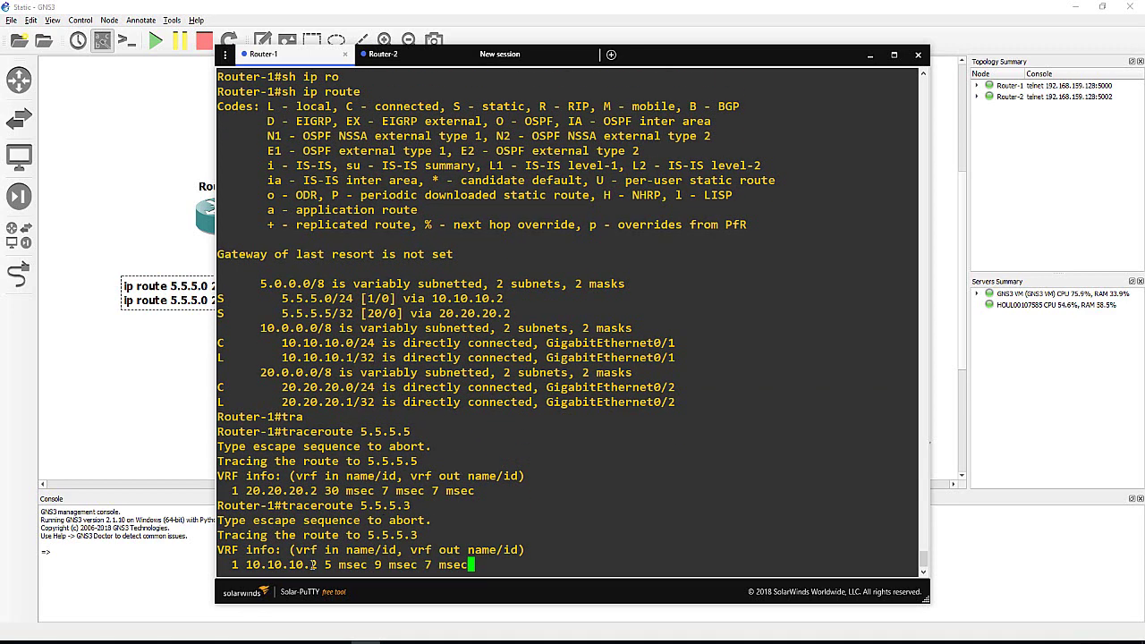
drag(323, 565, 246, 564)
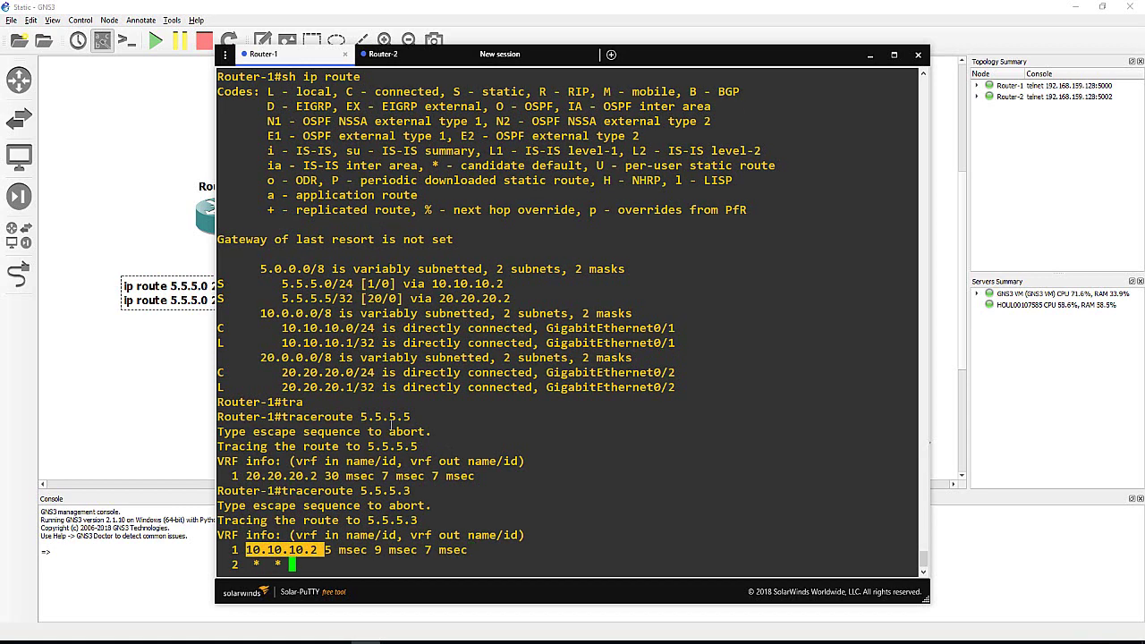
key(ctrl+shift+6)
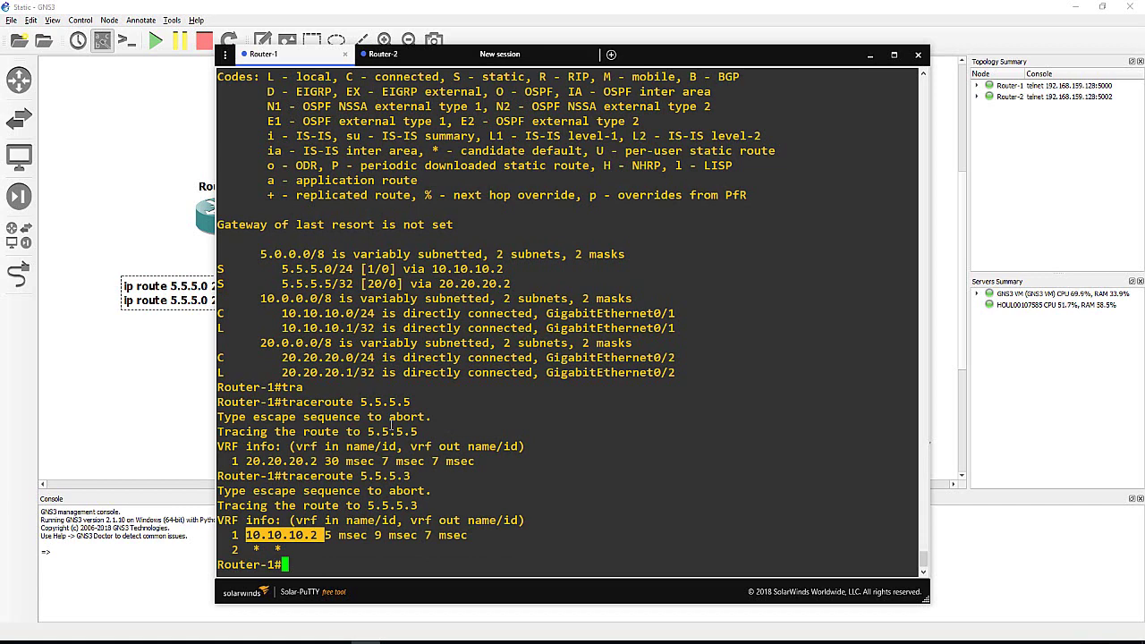
Check Loopback0's IP address in Router-2's sh ip inter brief output, and return to the Router-1 session.
click(405, 55)
text(sh )
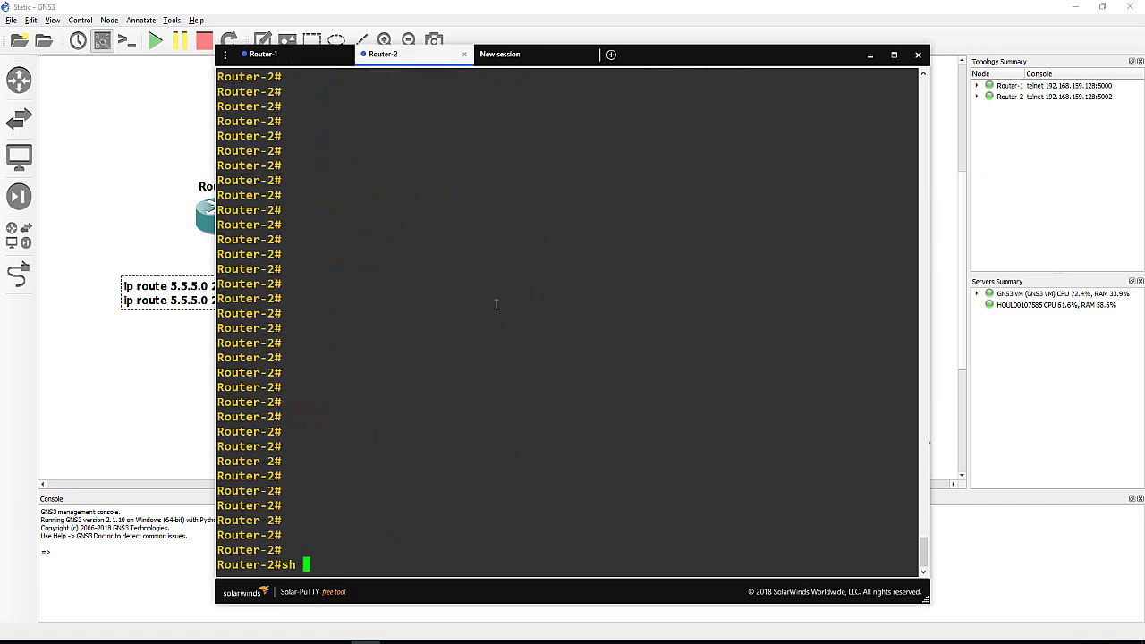
text(ip inter br)
key(Tab)
key(Return)
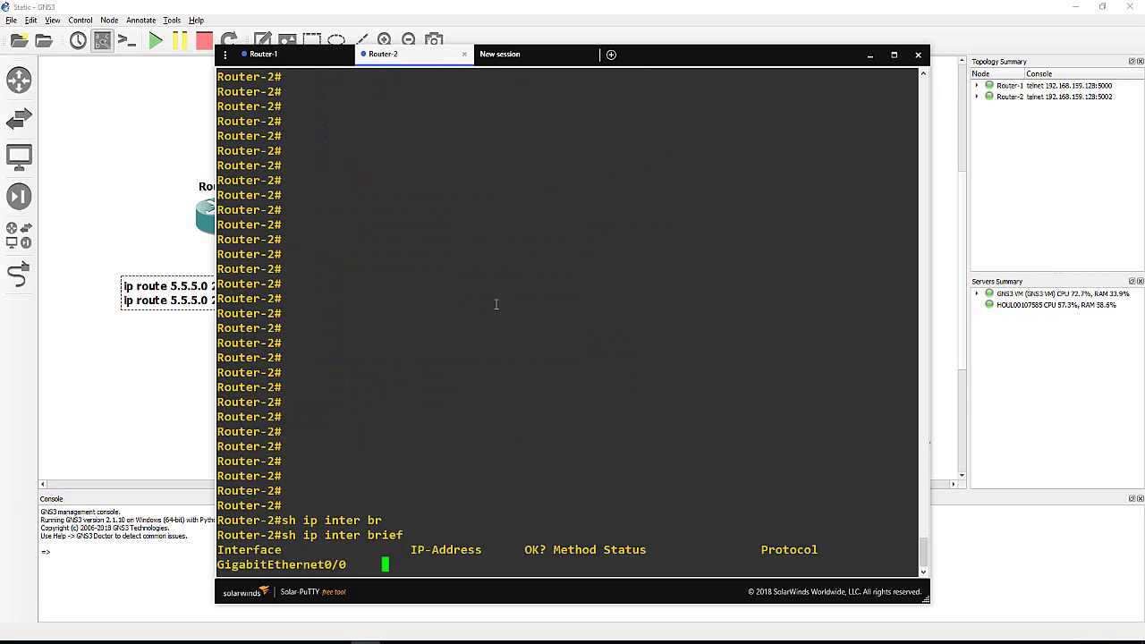
double_click(449, 550)
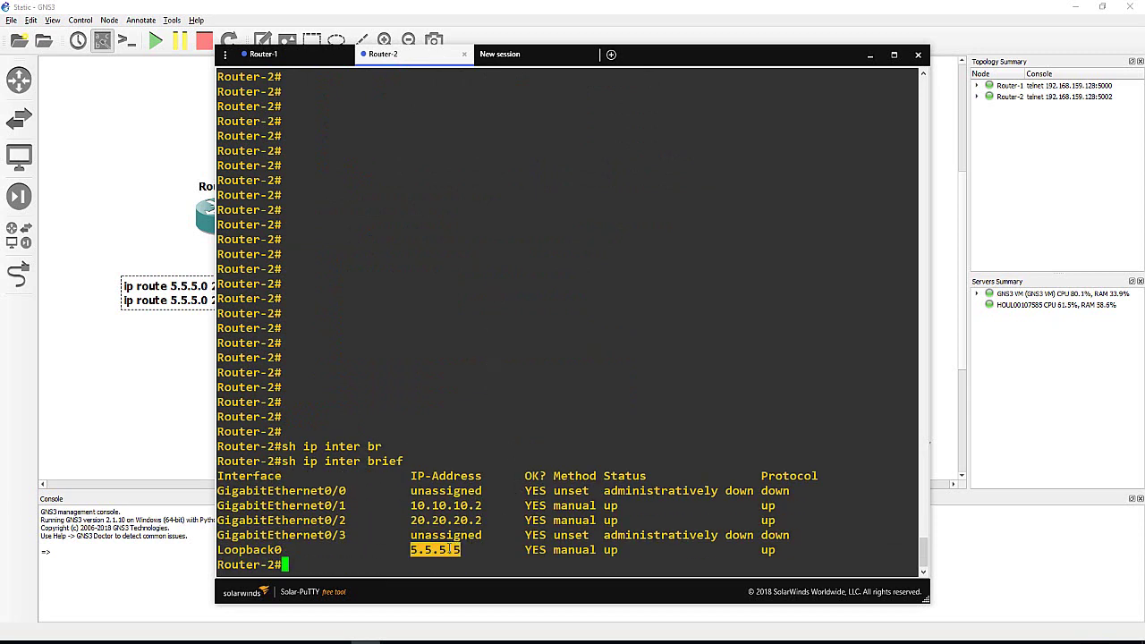
click(284, 69)
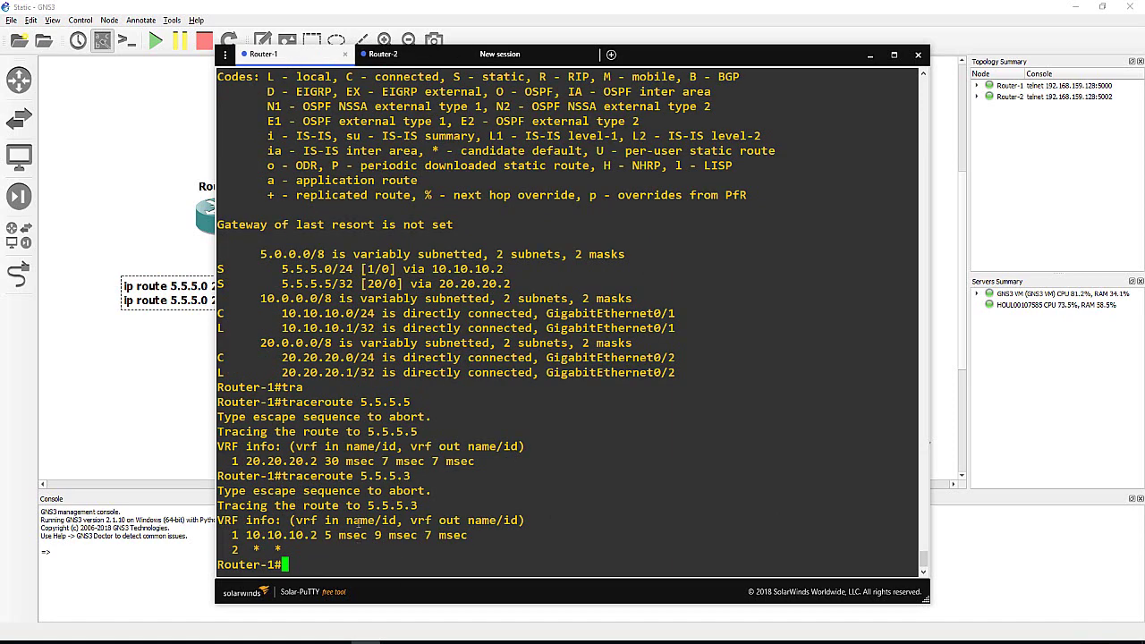
click(1091, 598)
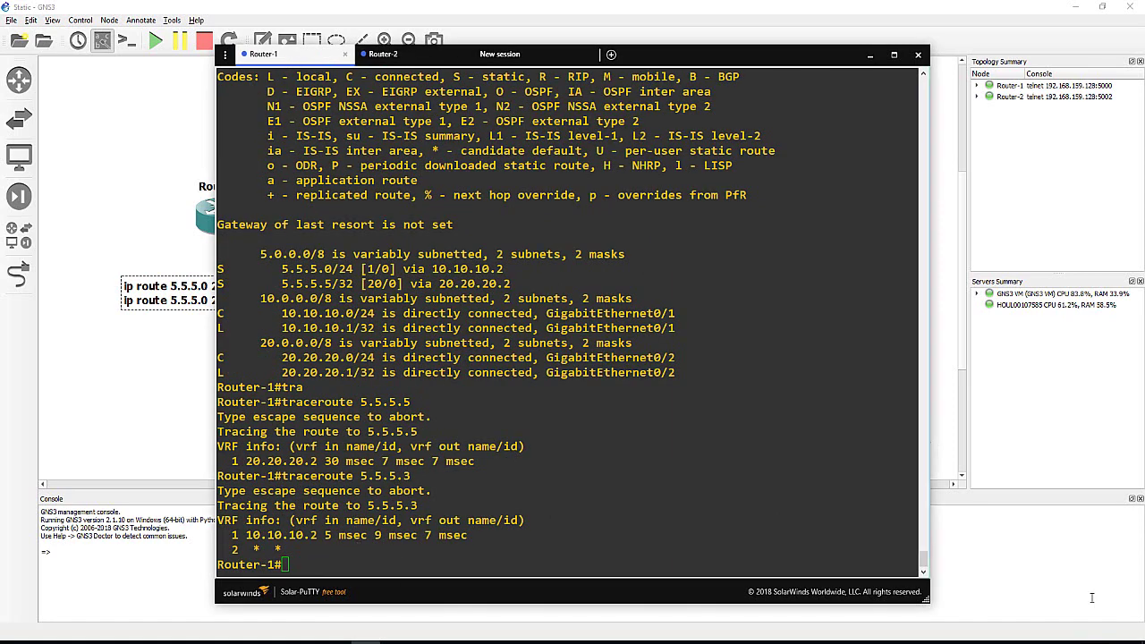